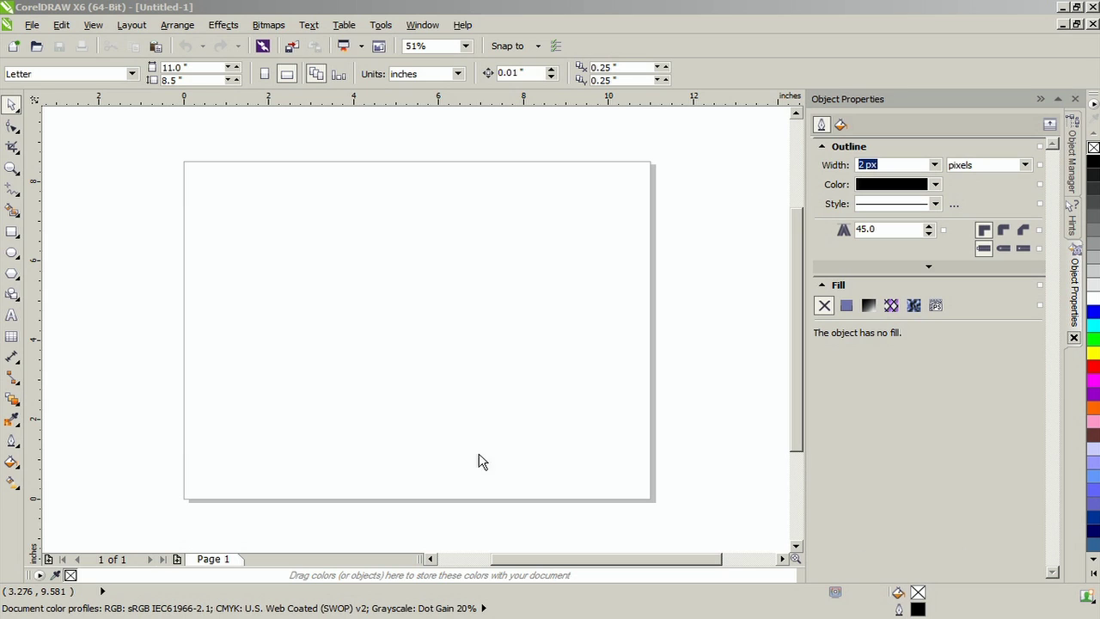
- Add the word ROGER to the page and set it in Arial Black
click(12, 315)
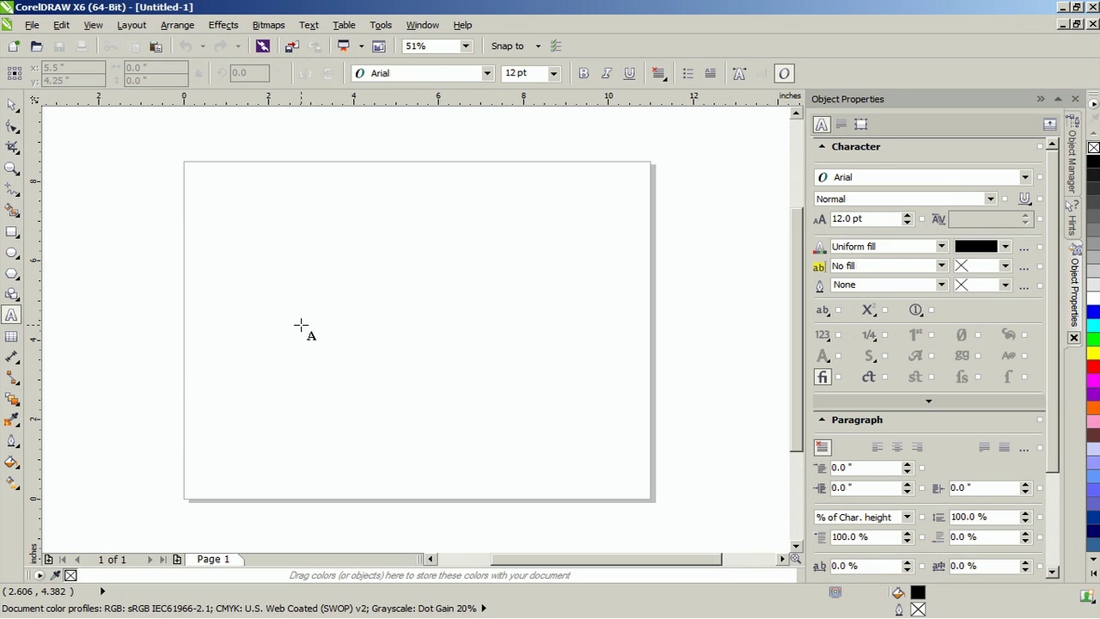
click(386, 315)
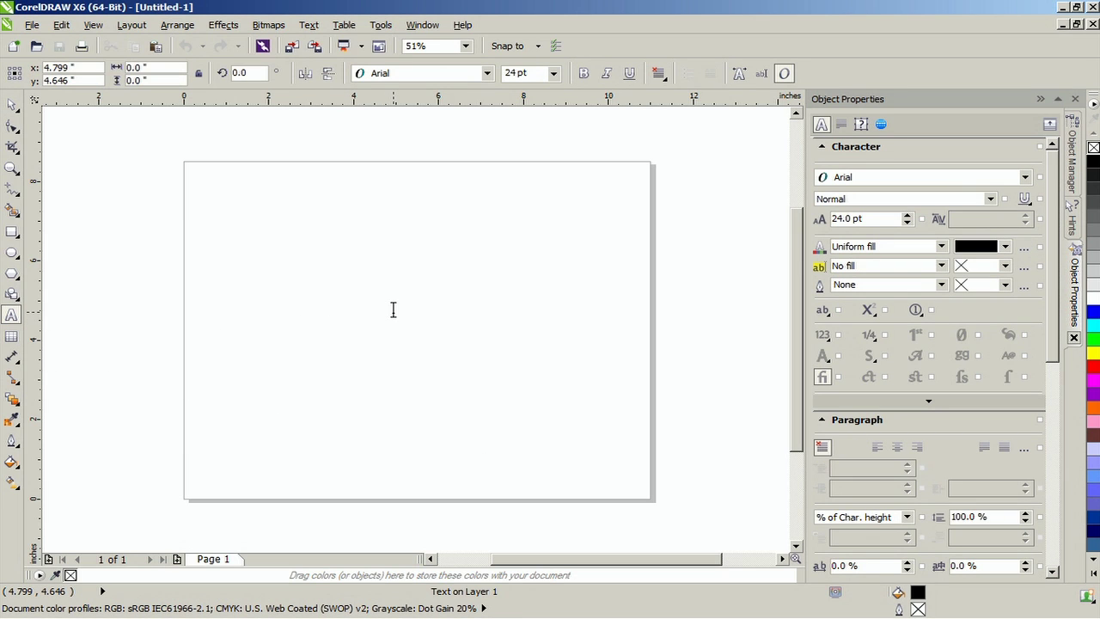
text(ROGER)
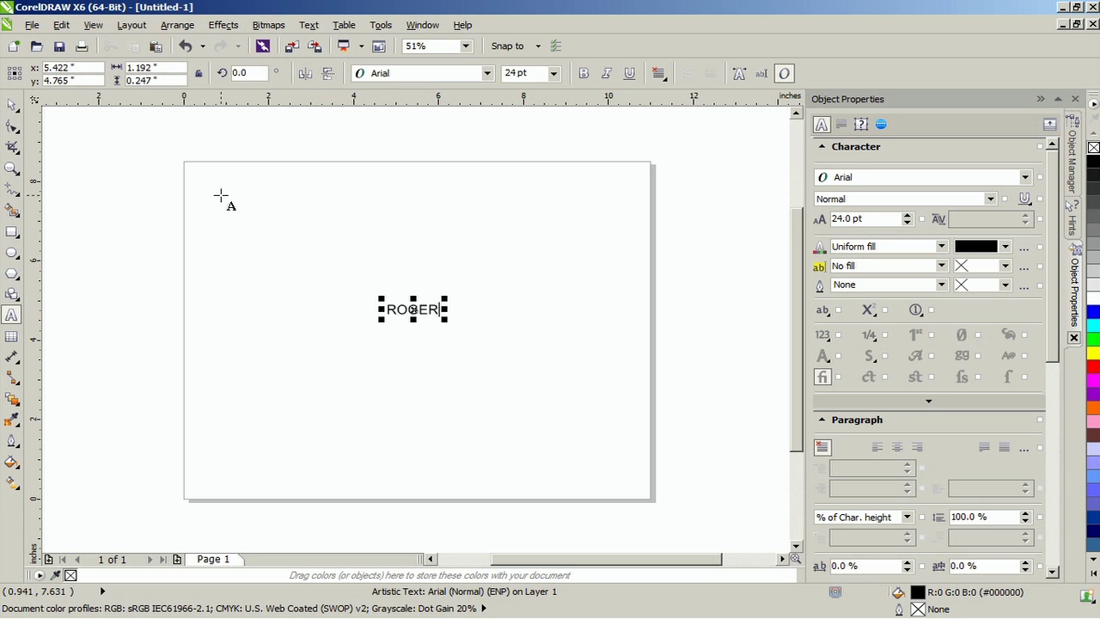
click(12, 105)
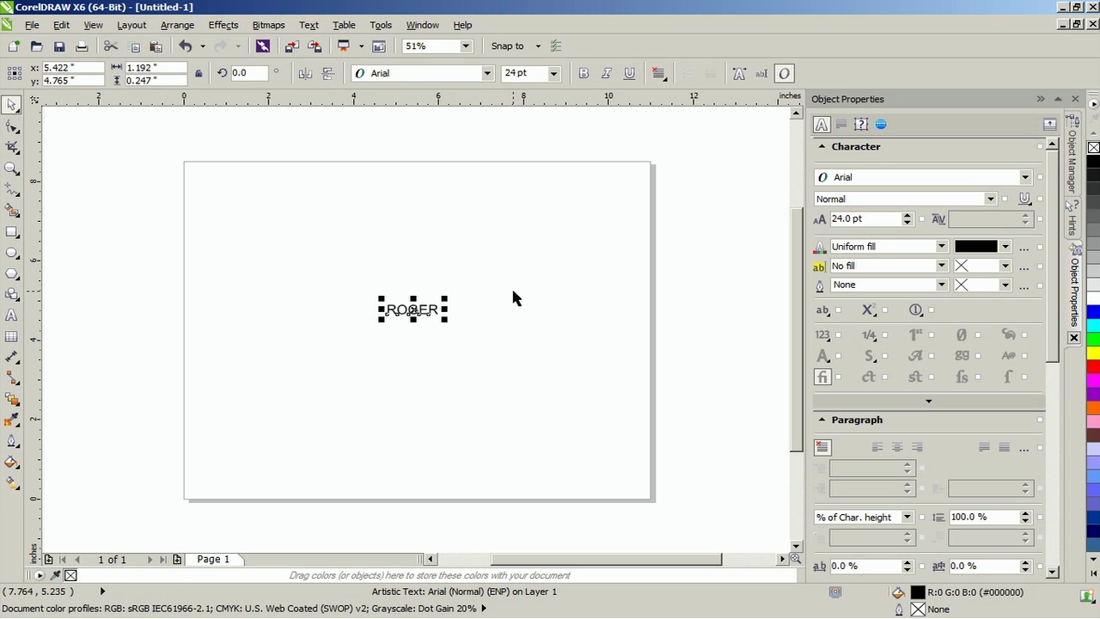
click(455, 74)
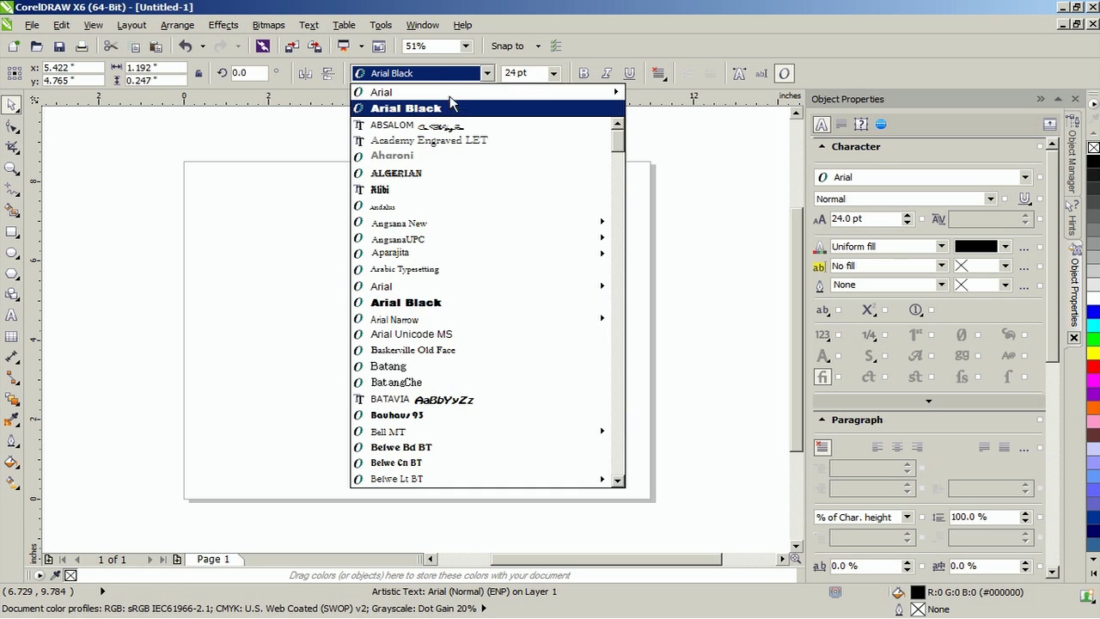
click(451, 109)
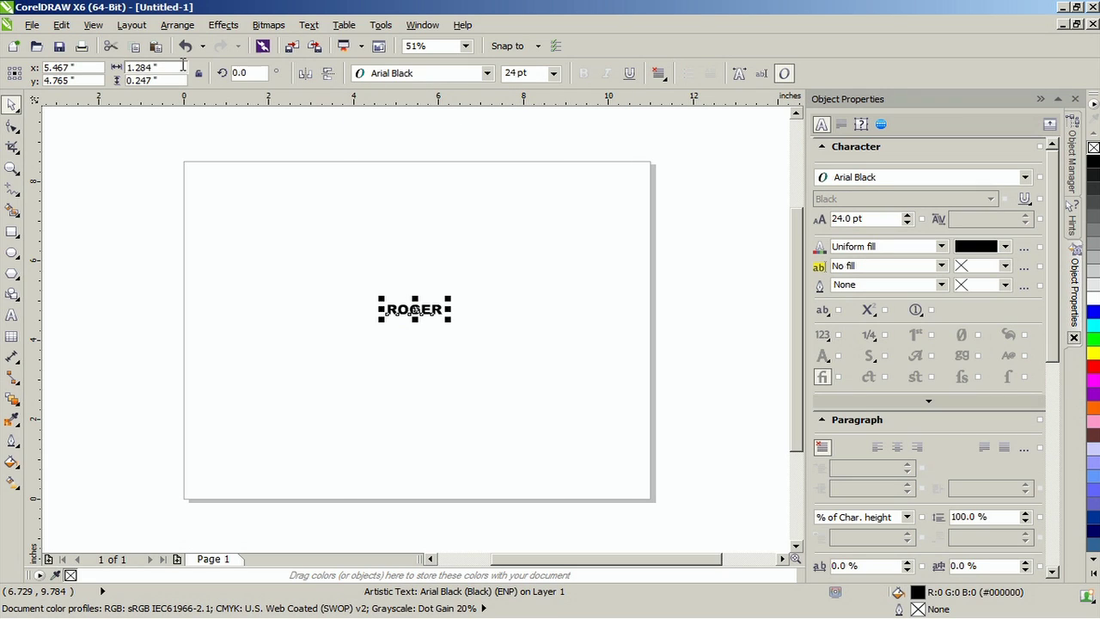
- Stretch ROGER to 8" by 1.5" and centre it on the page
click(137, 66)
text(8)
key(Tab)
text(1)
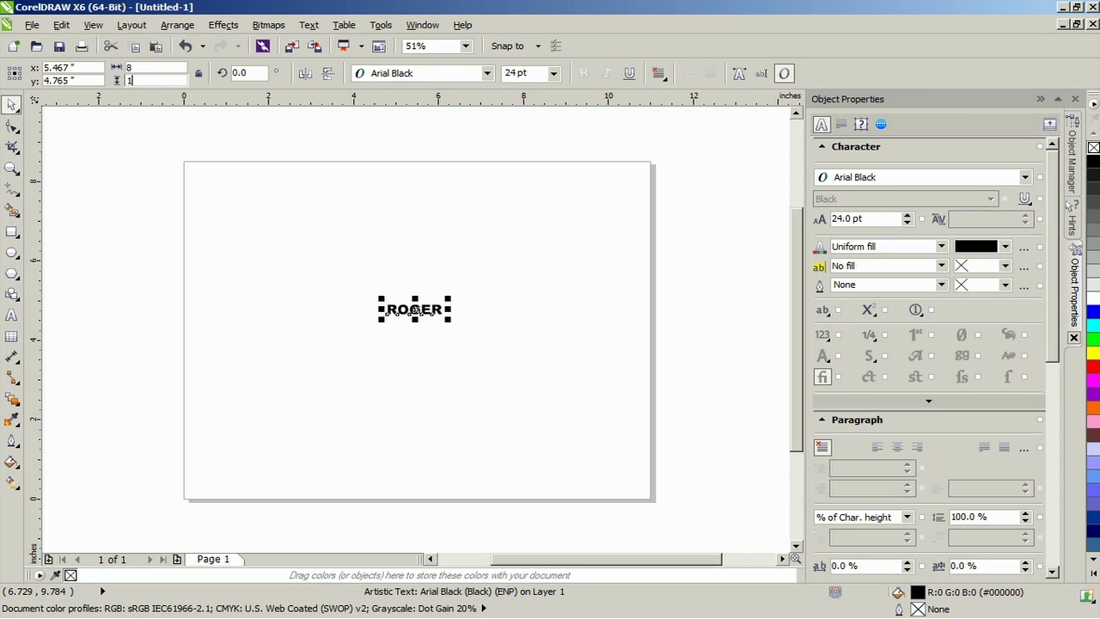
key(Return)
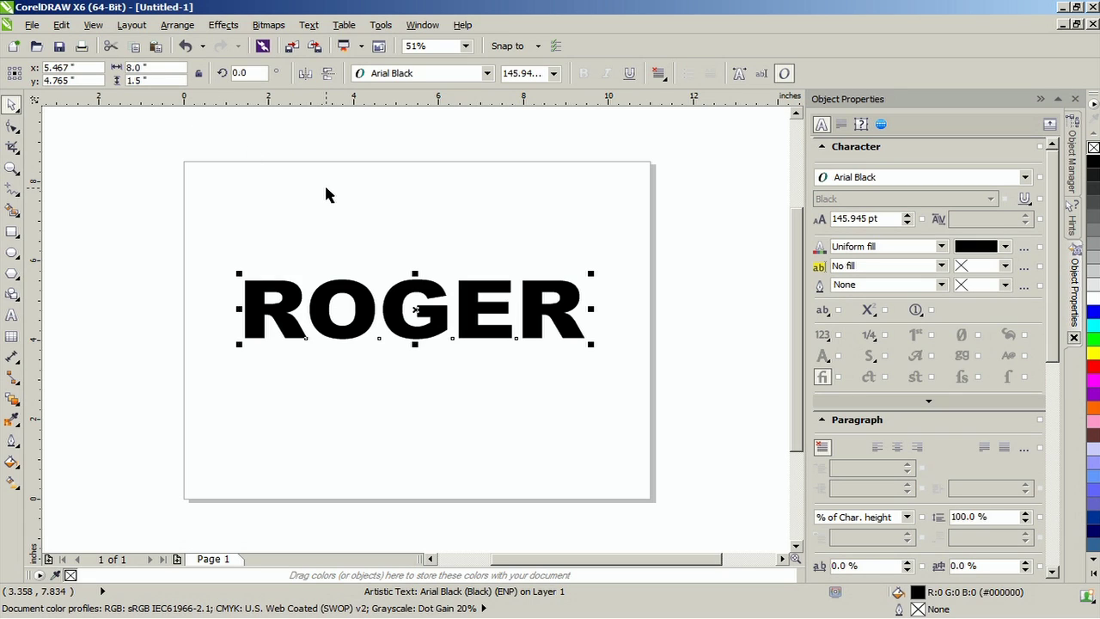
key(p)
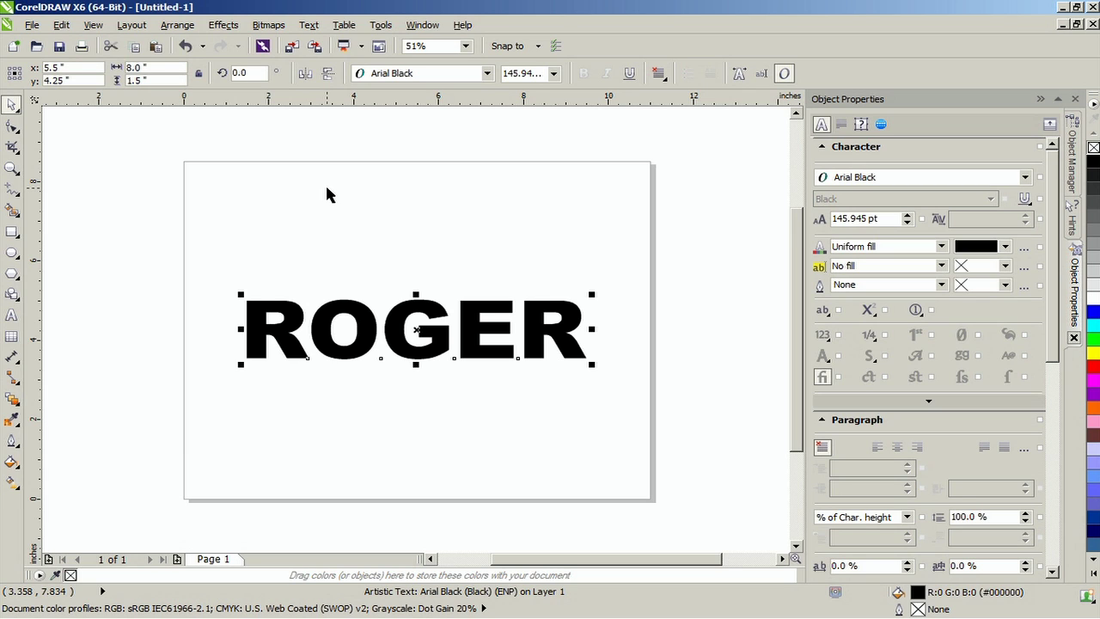
- Draw a paragraph text frame and size it to 10" by 6"
click(11, 315)
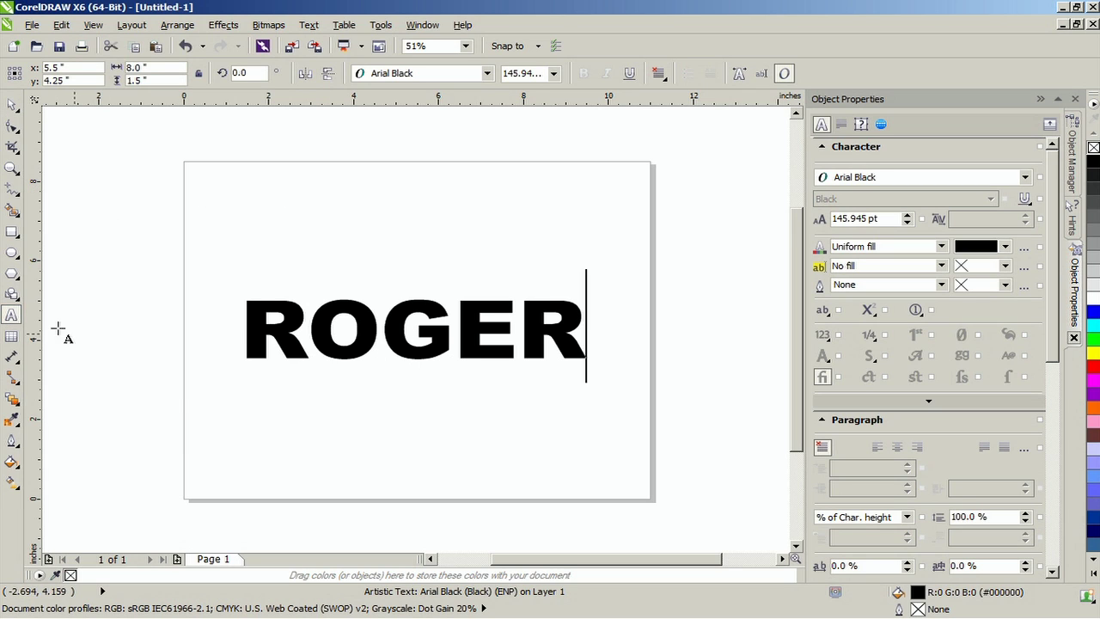
drag(221, 388, 633, 521)
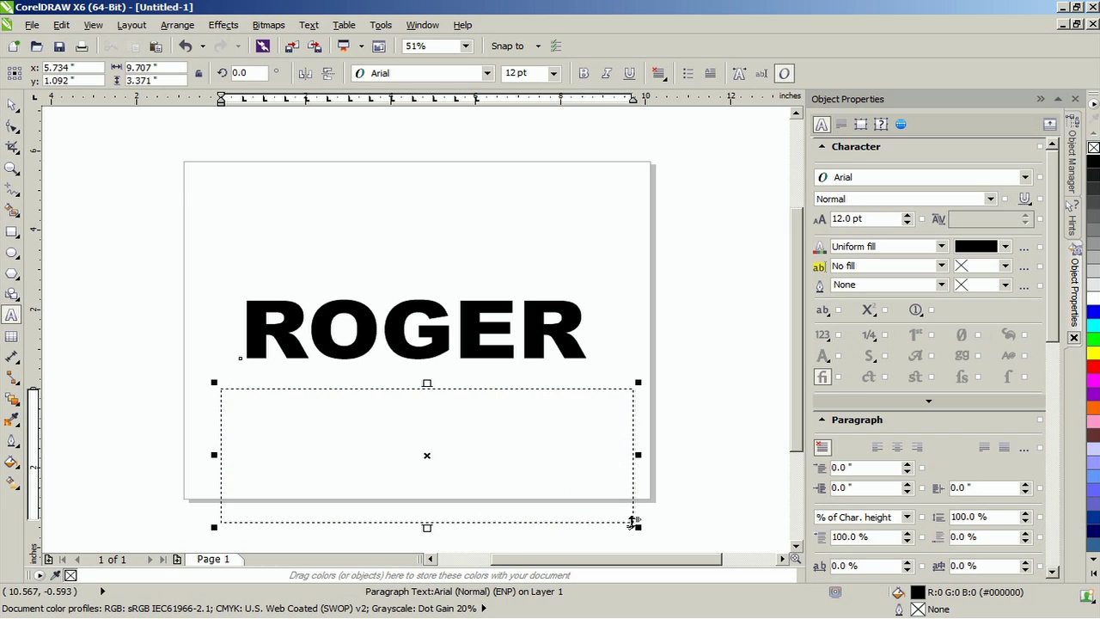
double_click(172, 67)
text(10)
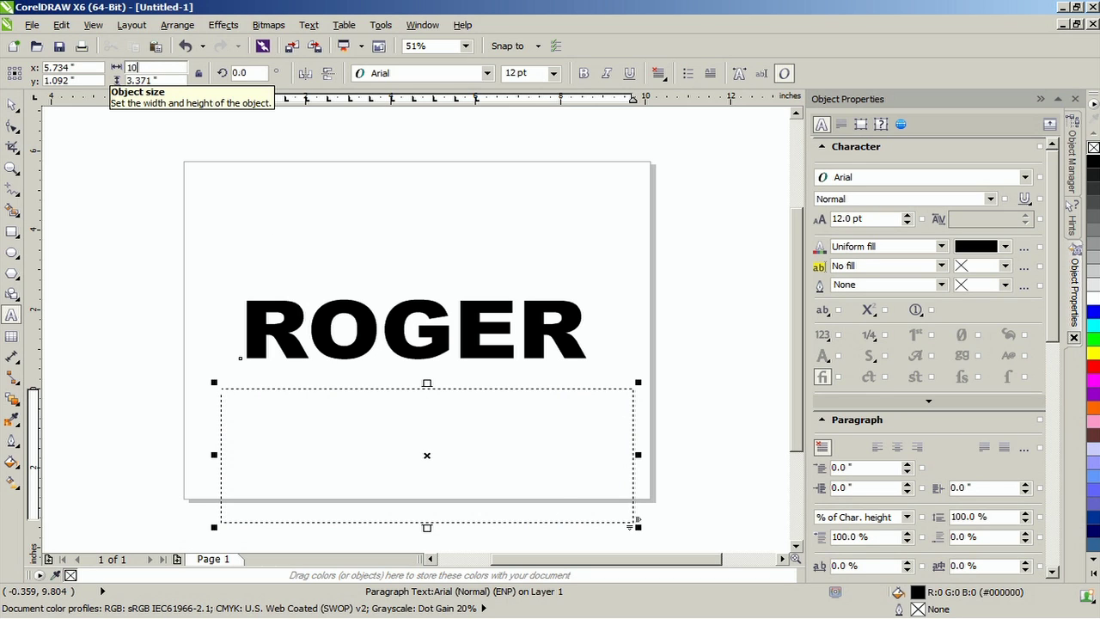
key(Tab)
text(6)
key(Return)
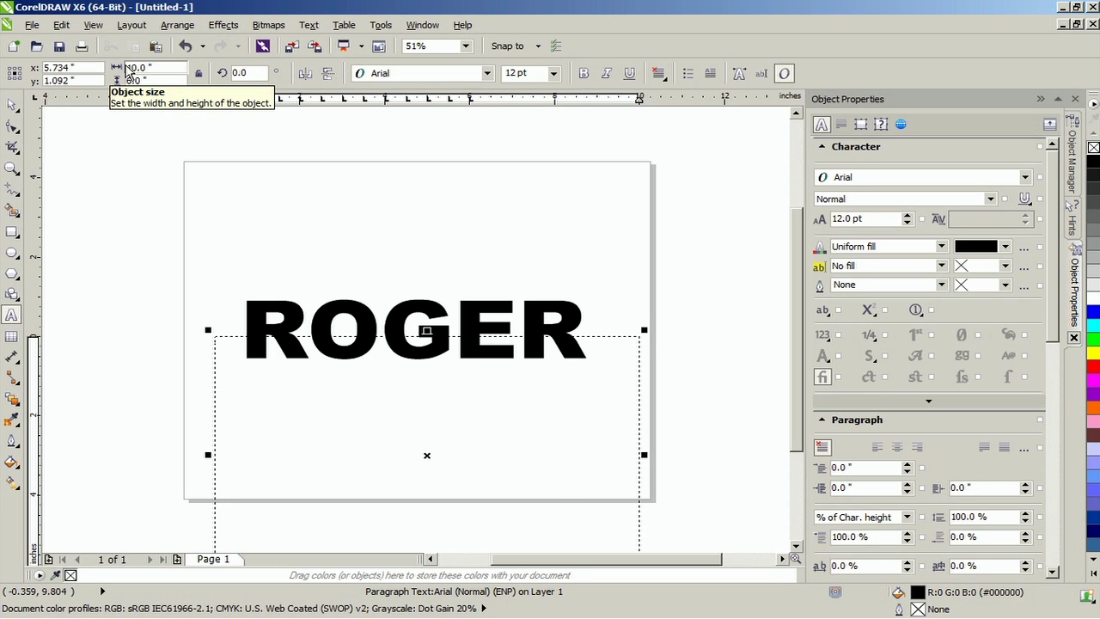
- Move the empty frame off the page to the right and zoom to it
click(12, 104)
drag(271, 393, 723, 259)
click(465, 46)
click(425, 71)
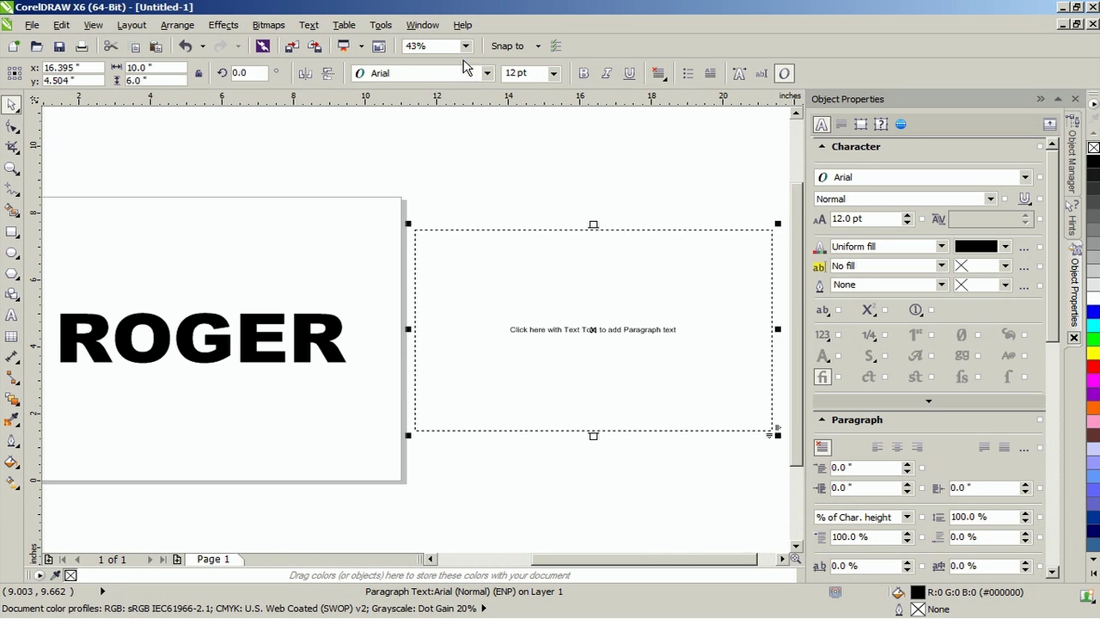
scroll(708, 274, up, 2)
- Type ROGER six times in the frame and extend it to one full line
double_click(572, 262)
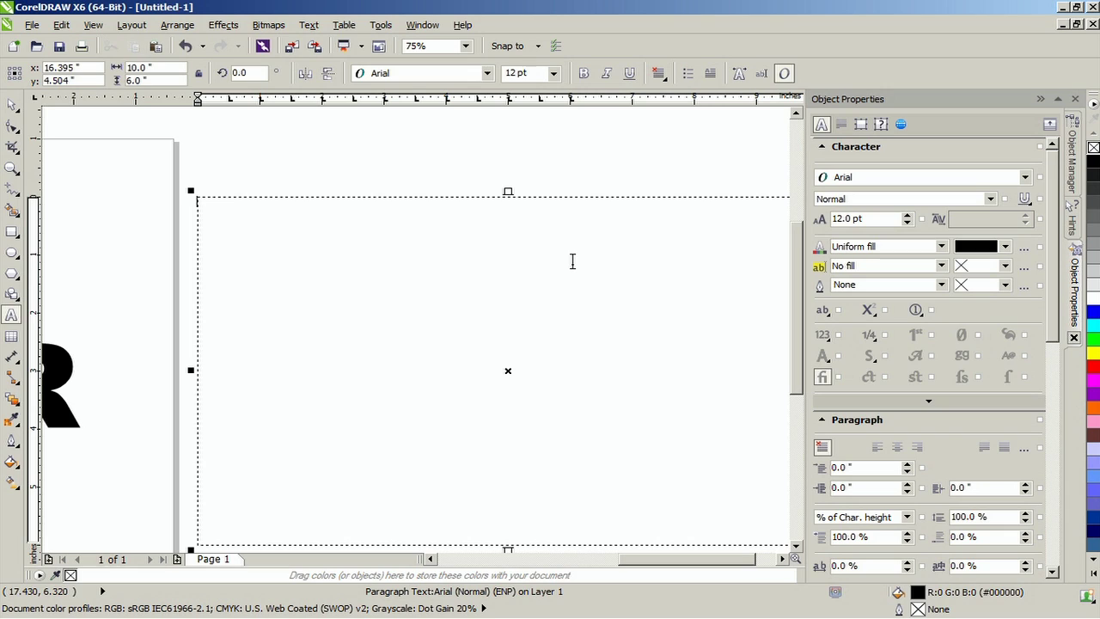
text(ROGER ROGER )
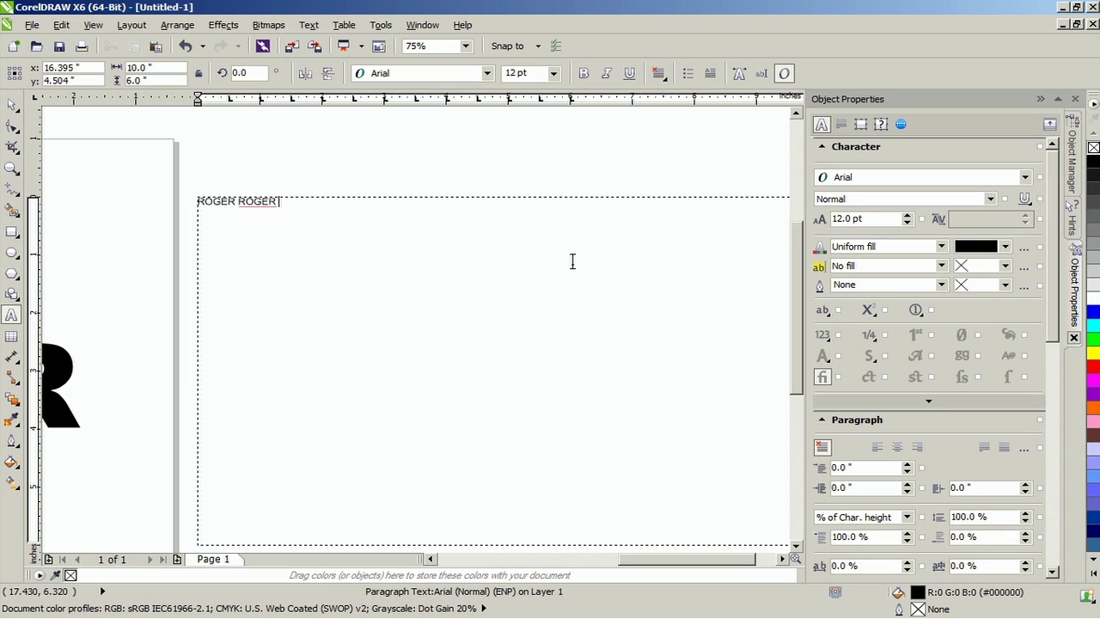
text(ROGER ROGER ROGER)
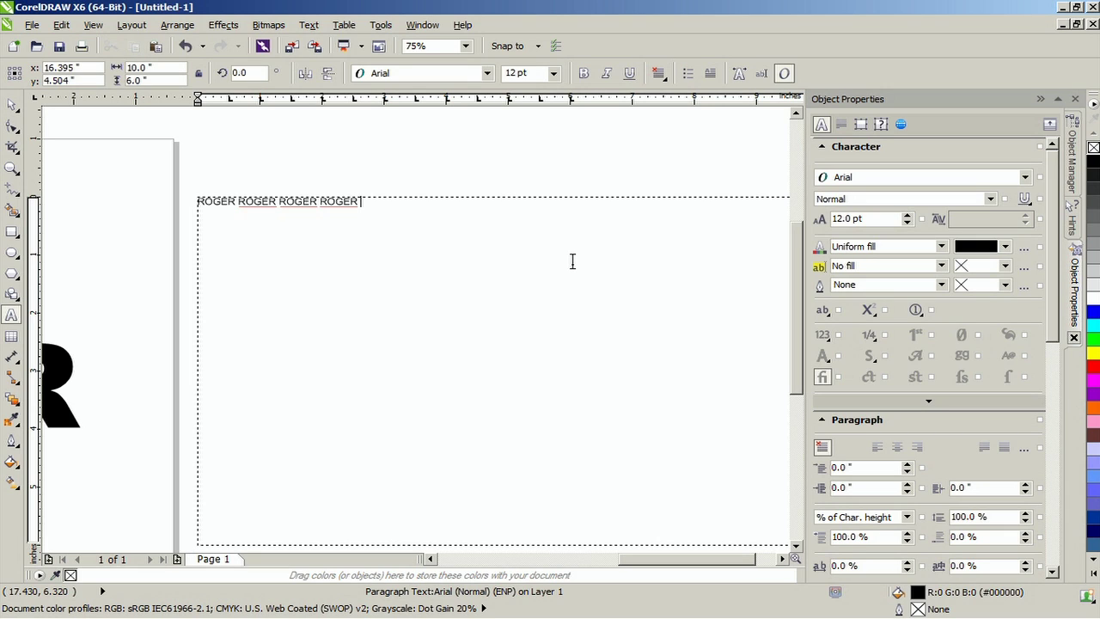
text( ROGER)
key(ctrl+a)
key(ctrl+c)
key(End)
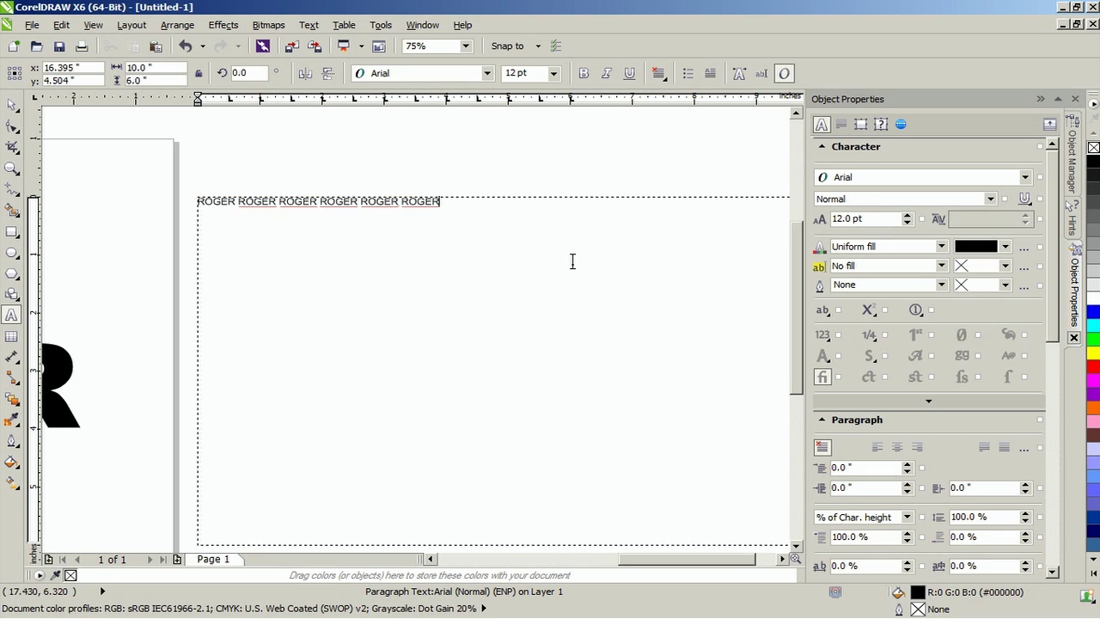
key(ctrl+v)
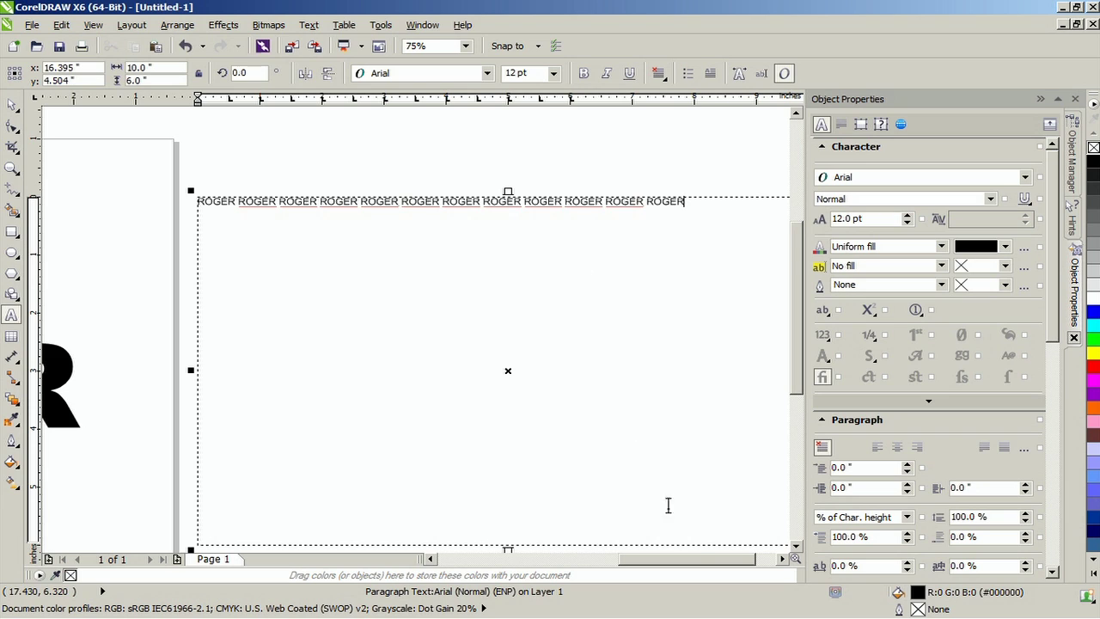
drag(685, 558, 699, 560)
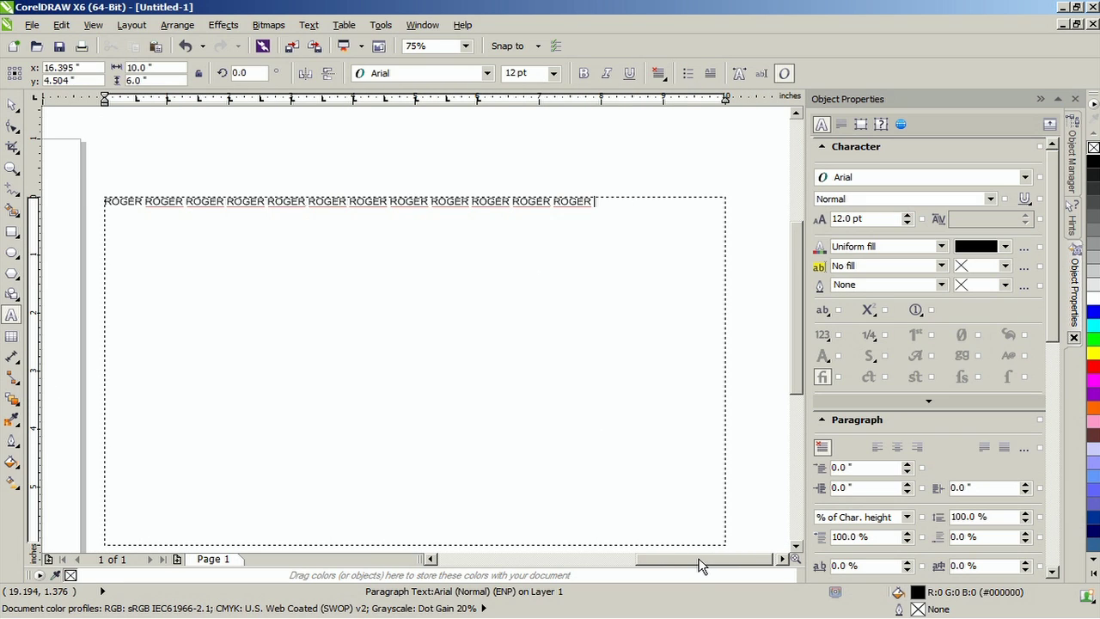
key(ctrl+v)
key(ctrl+z)
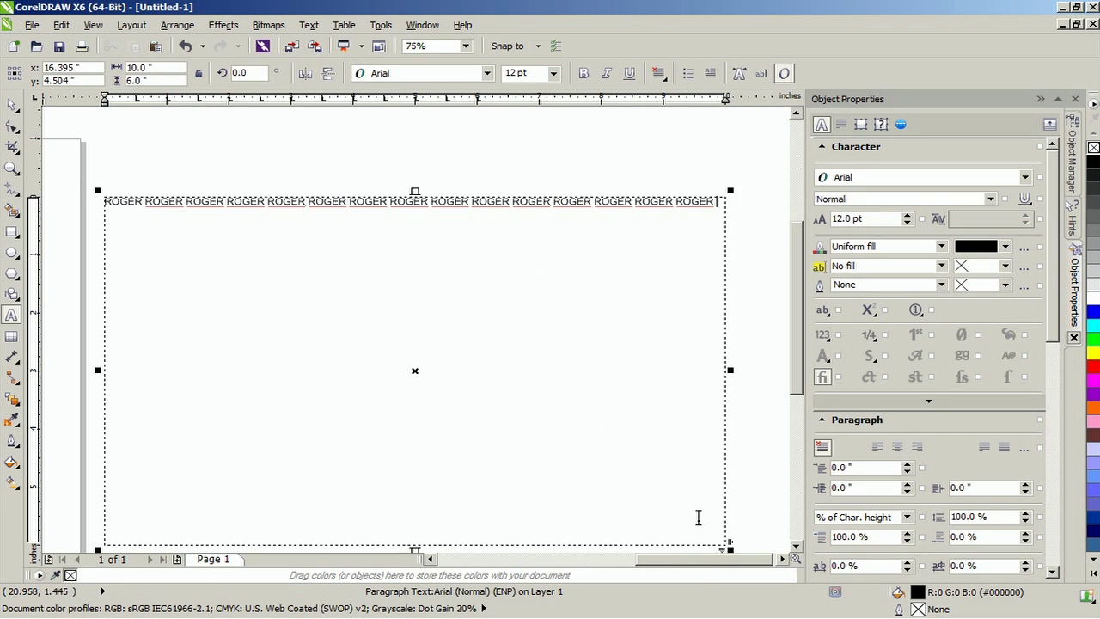
- Duplicate the full ROGER line into a block of several lines and copy it
key(ctrl+a)
key(ctrl+c)
key(Escape)
key(ctrl+v)
key(ctrl+v)
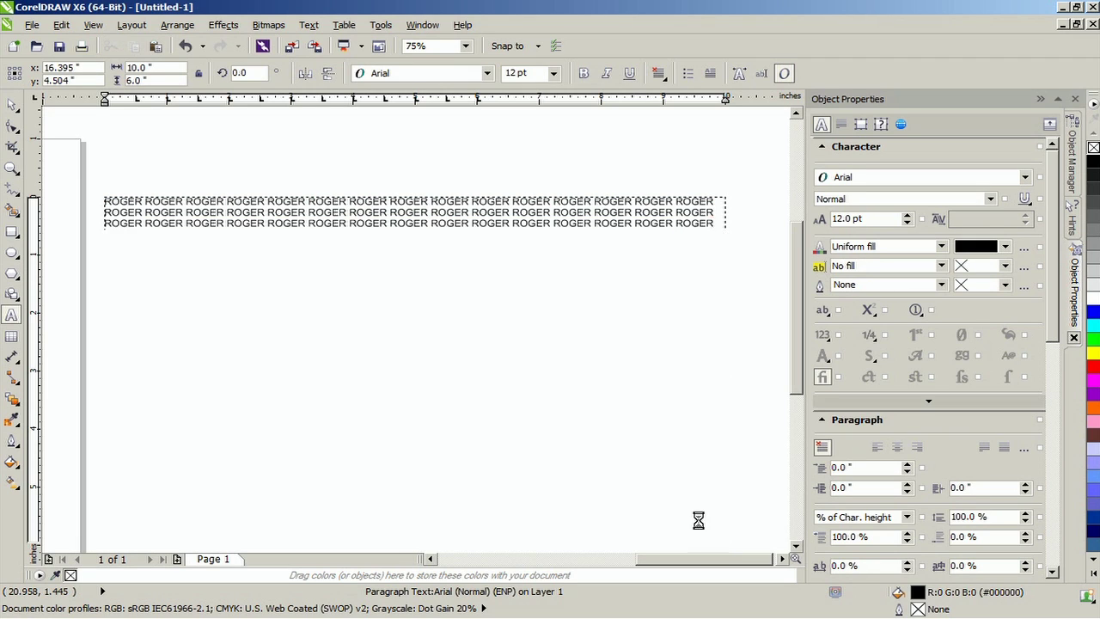
key(ctrl+v)
key(ctrl+v)
key(ctrl+v)
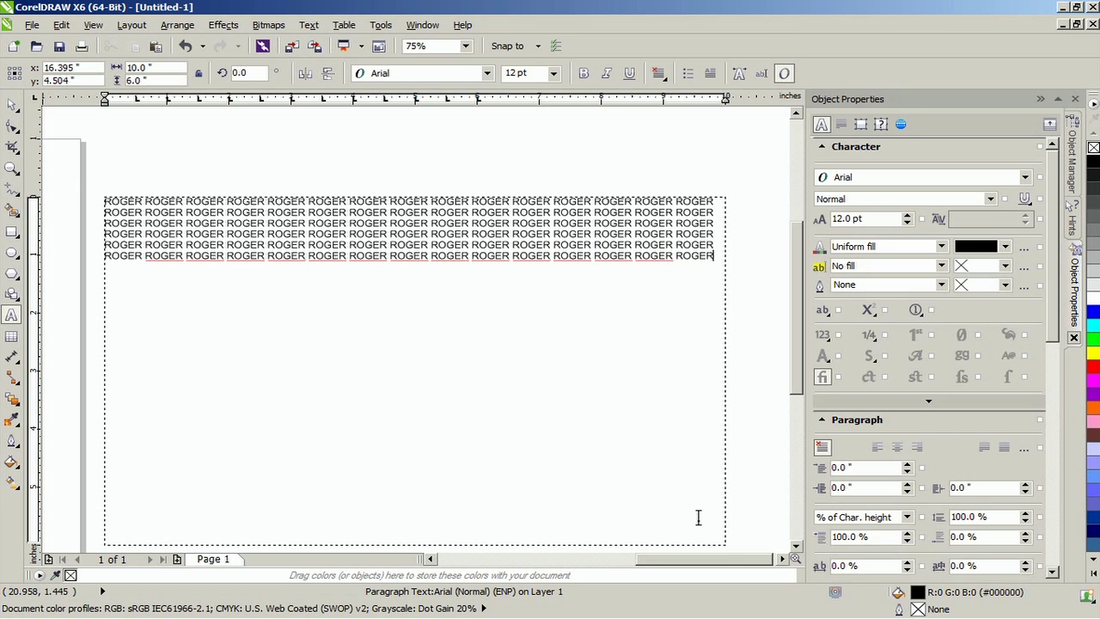
key(ctrl+a)
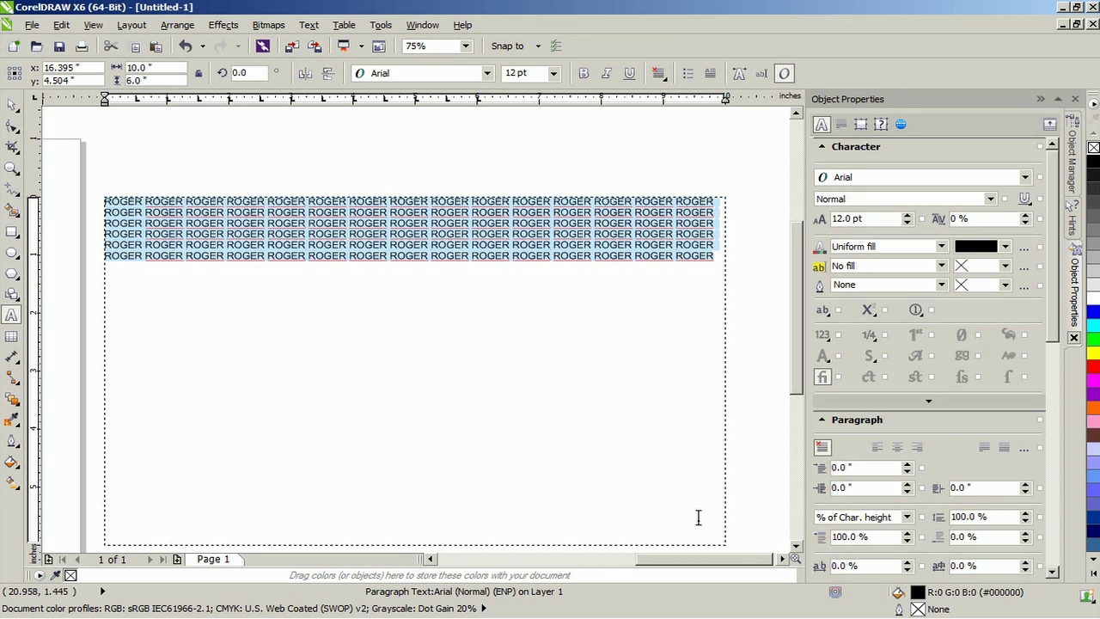
key(ctrl+c)
- Paste the ROGER block repeatedly until the frame is filled edge to edge
key(ctrl+End)
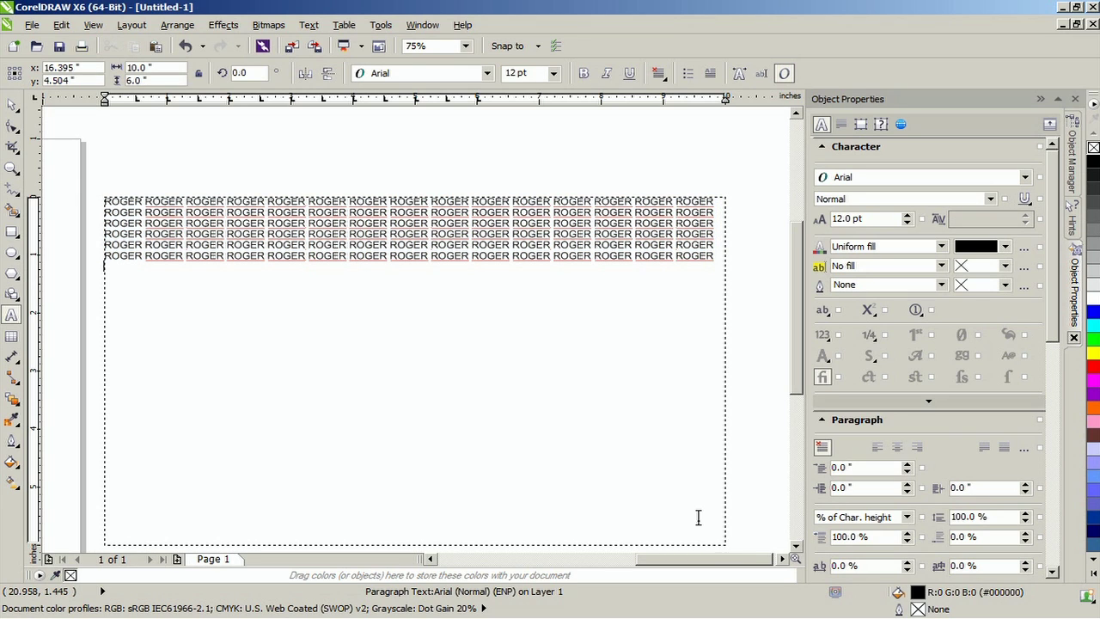
key(ctrl+v)
key(ctrl+v)
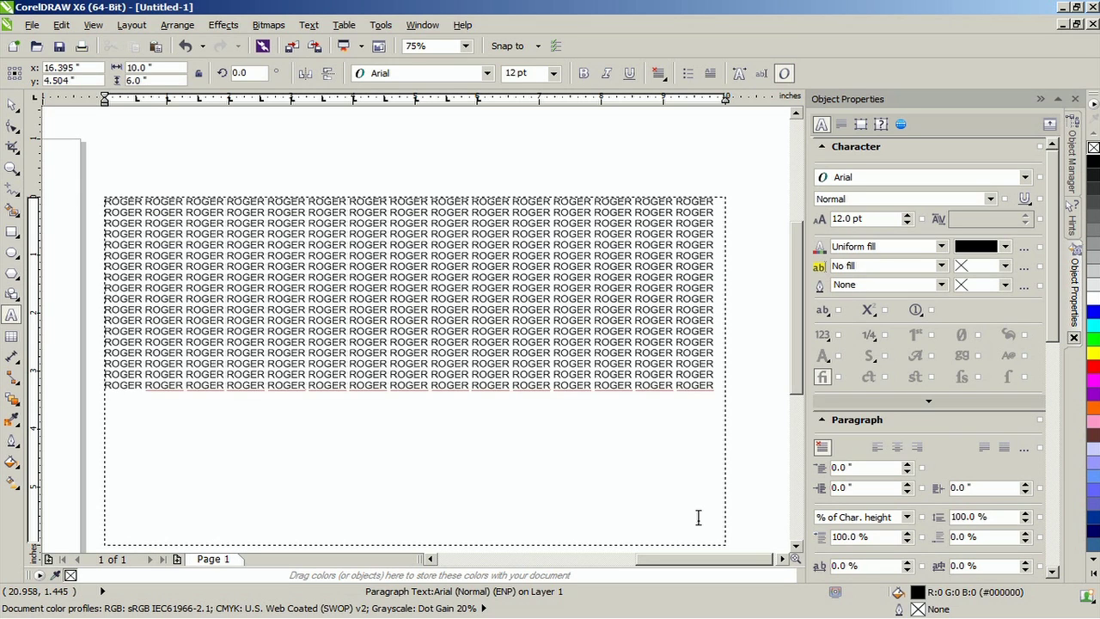
key(ctrl+v)
key(ctrl+v)
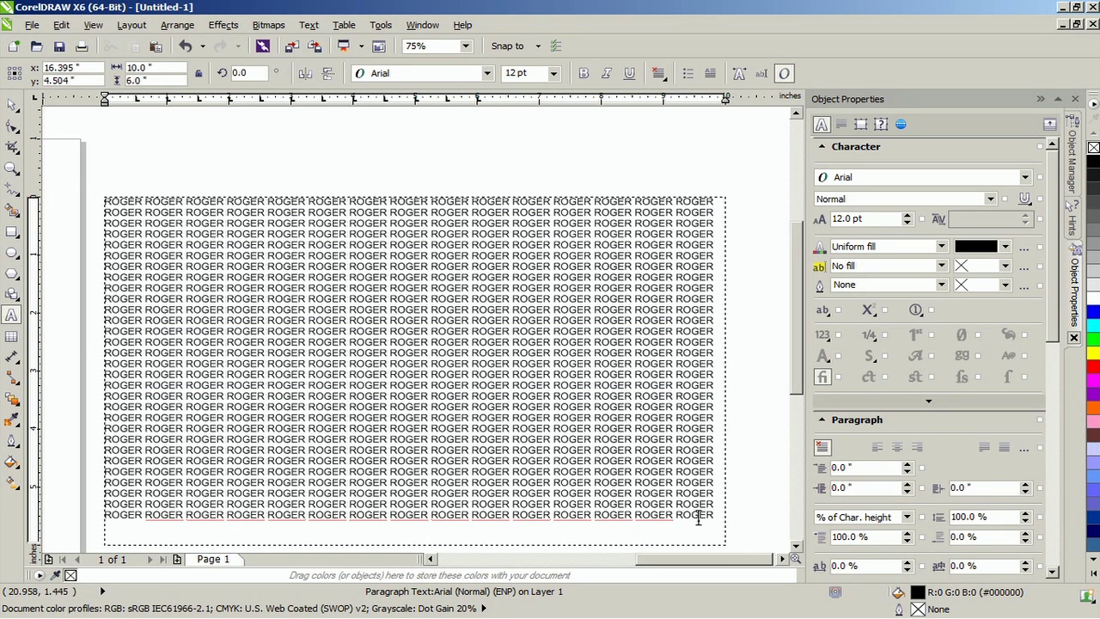
key(shift+Home)
key(ctrl+c)
key(ctrl+v)
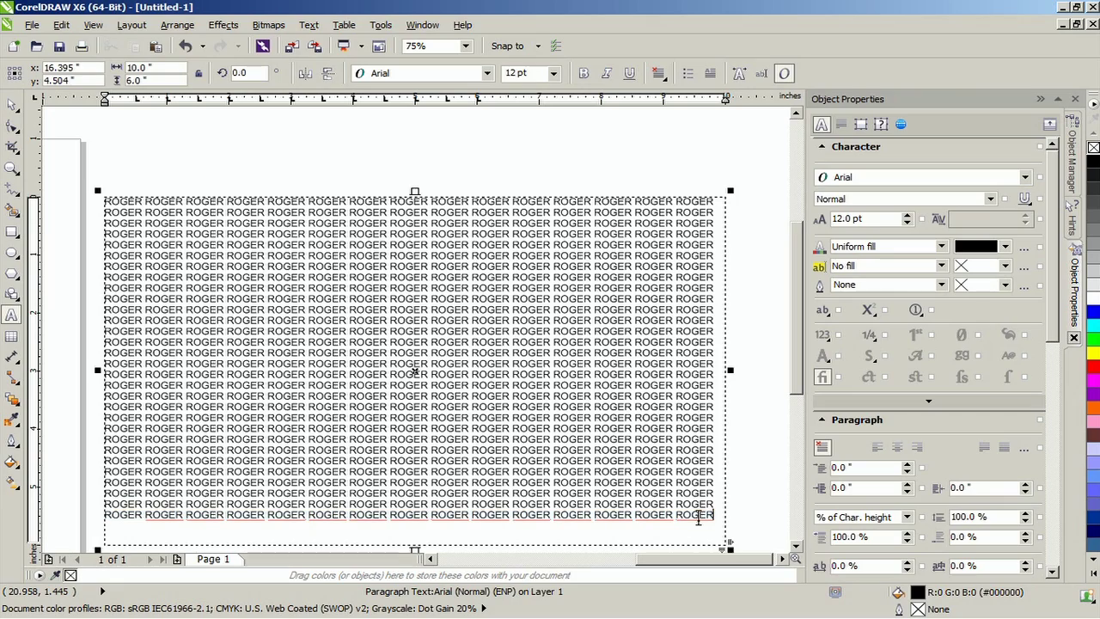
key(ctrl+v)
key(ctrl+v)
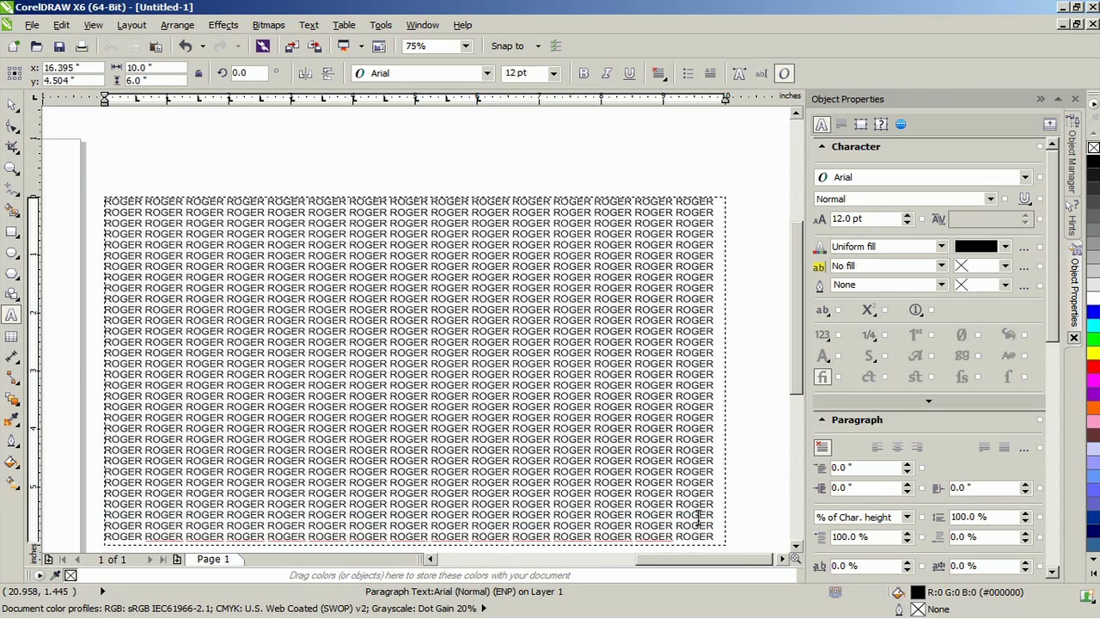
drag(805, 384, 801, 407)
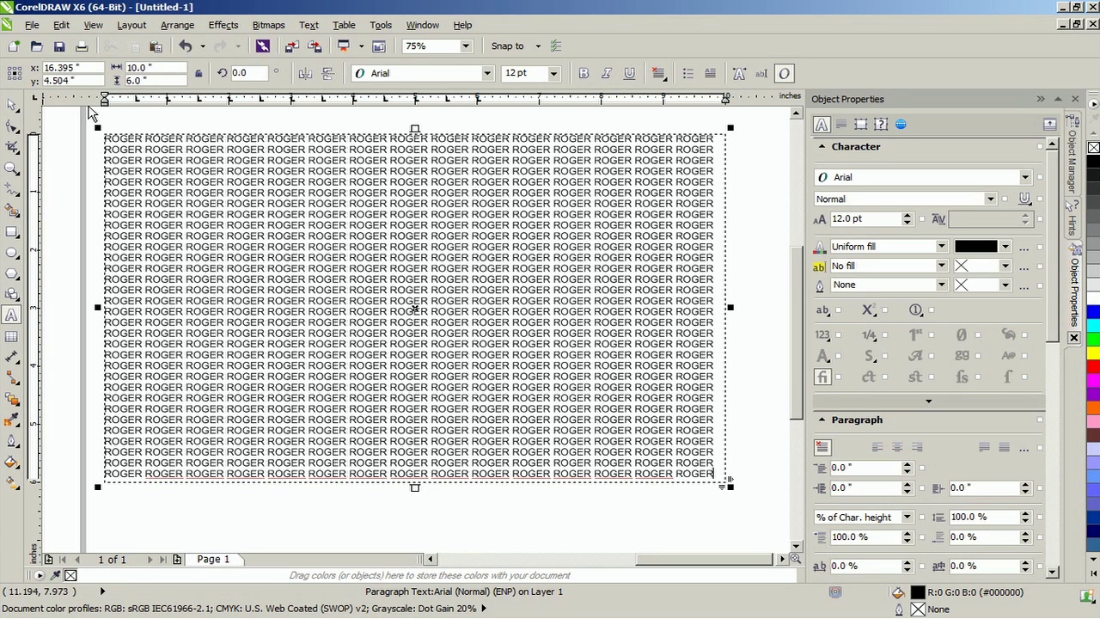
- Centre-align the ROGER paragraph with 75% line spacing and 60% word spacing
click(16, 103)
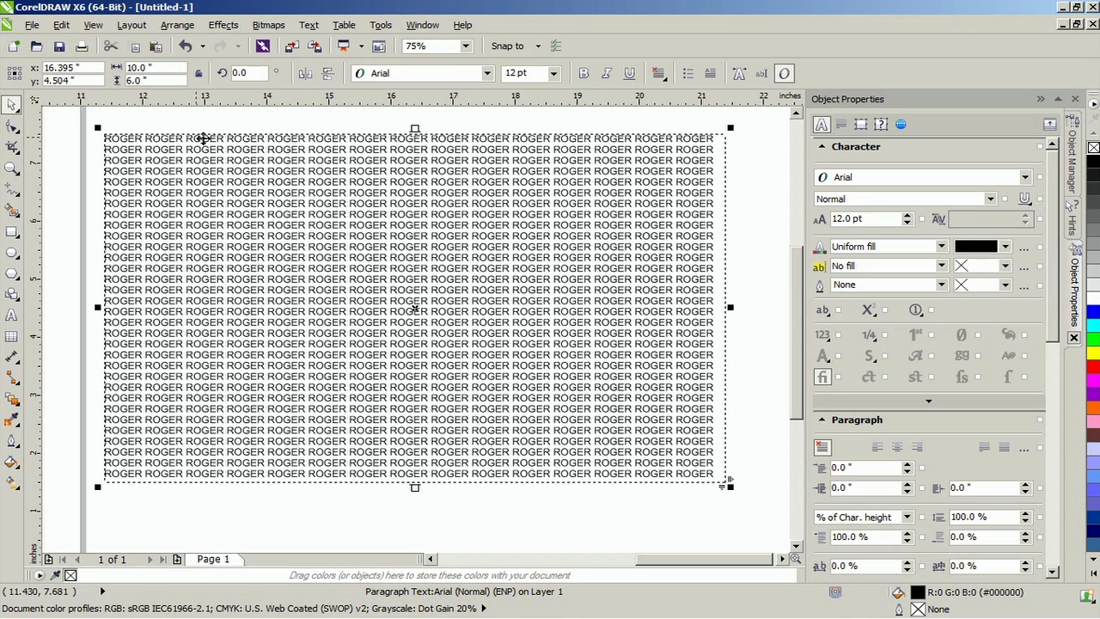
scroll(911, 267, down, 5)
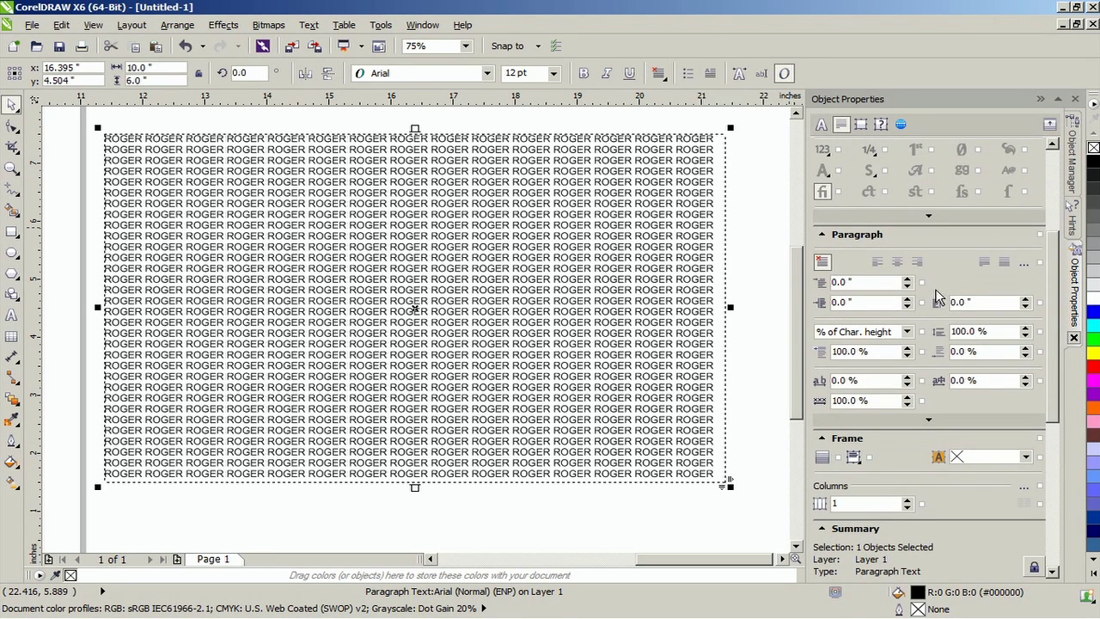
click(897, 263)
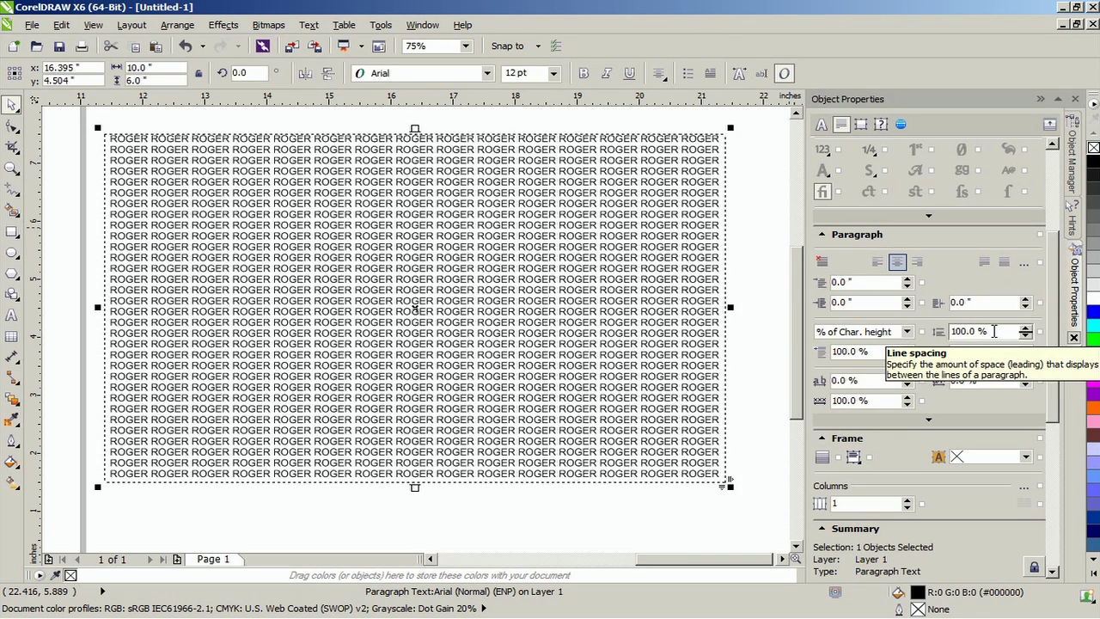
click(993, 331)
text(7)
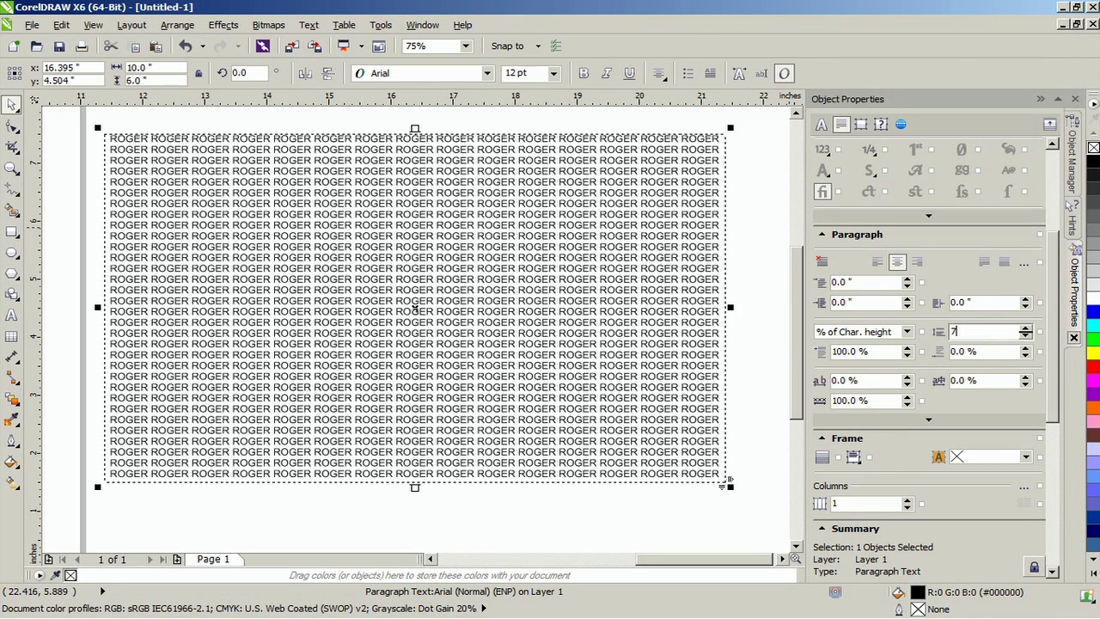
text(5)
key(Return)
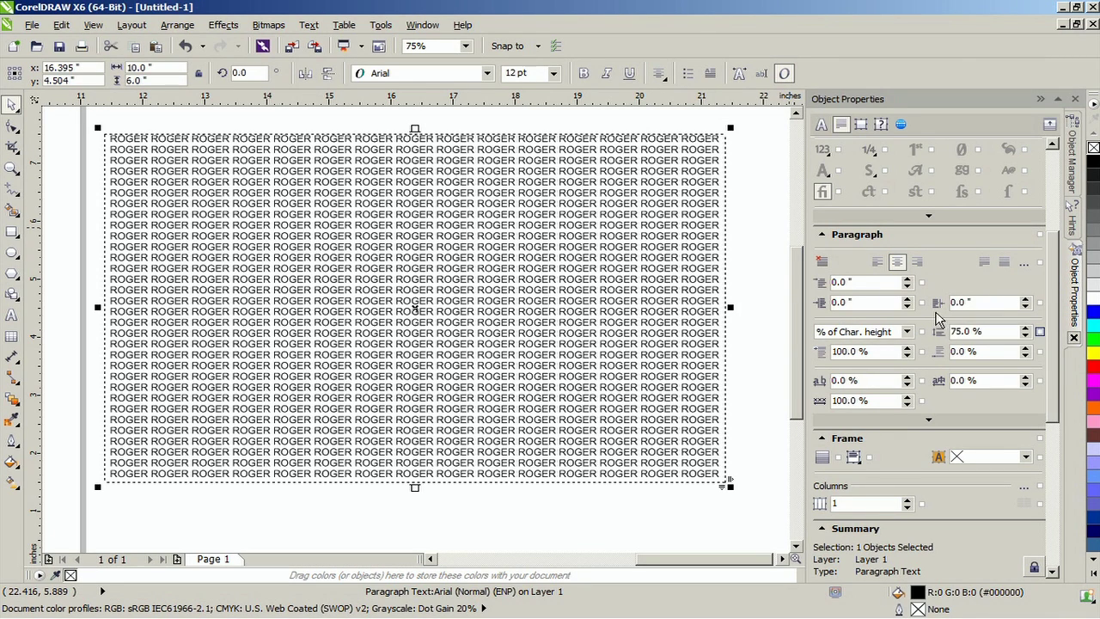
click(879, 404)
text(60)
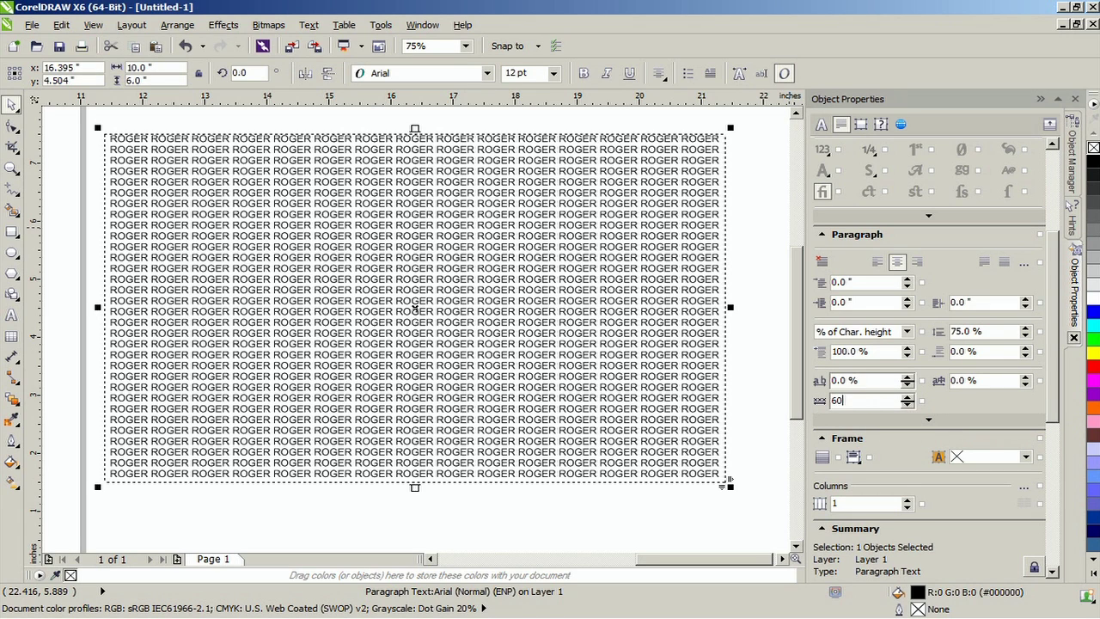
key(Return)
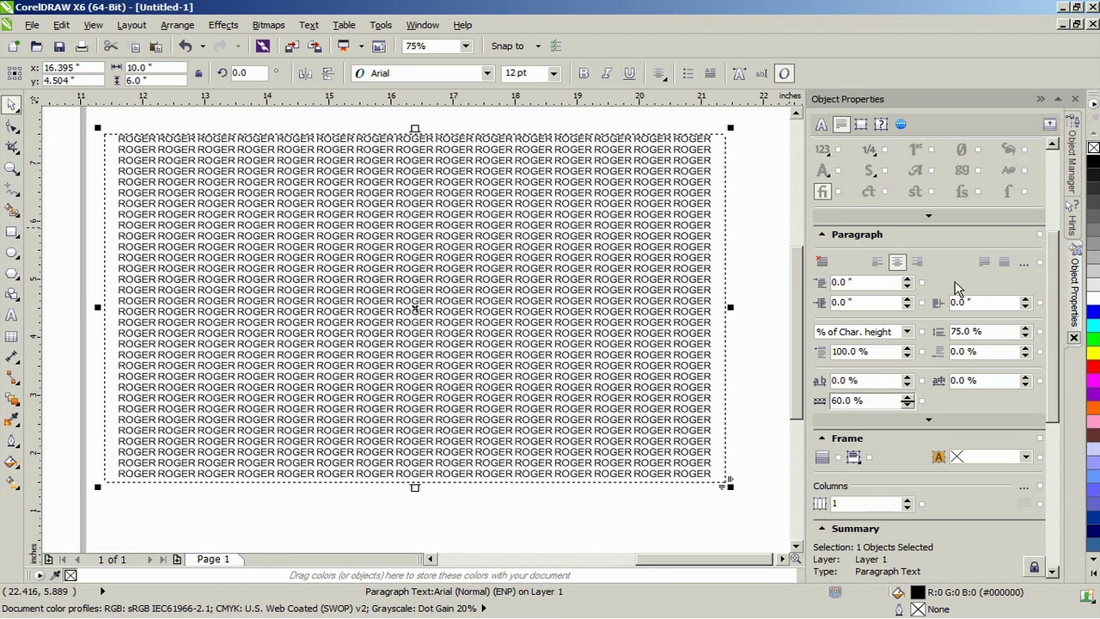
scroll(1055, 262, up, 3)
- Change the ROGER text fill to Fountain fill using the rainbow preset
click(941, 247)
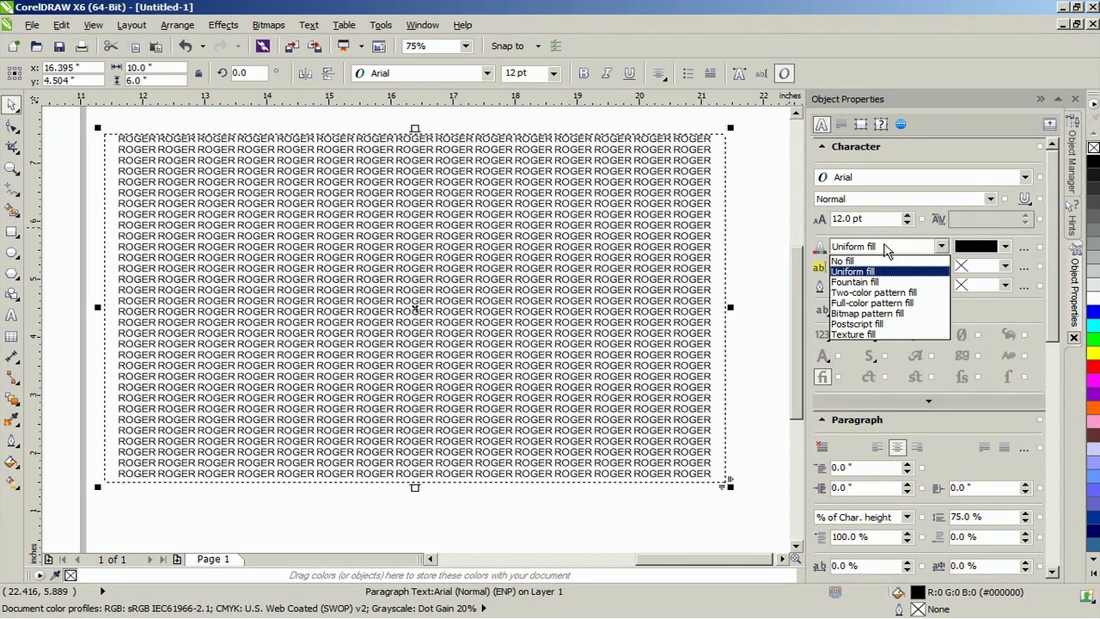
click(872, 279)
click(987, 248)
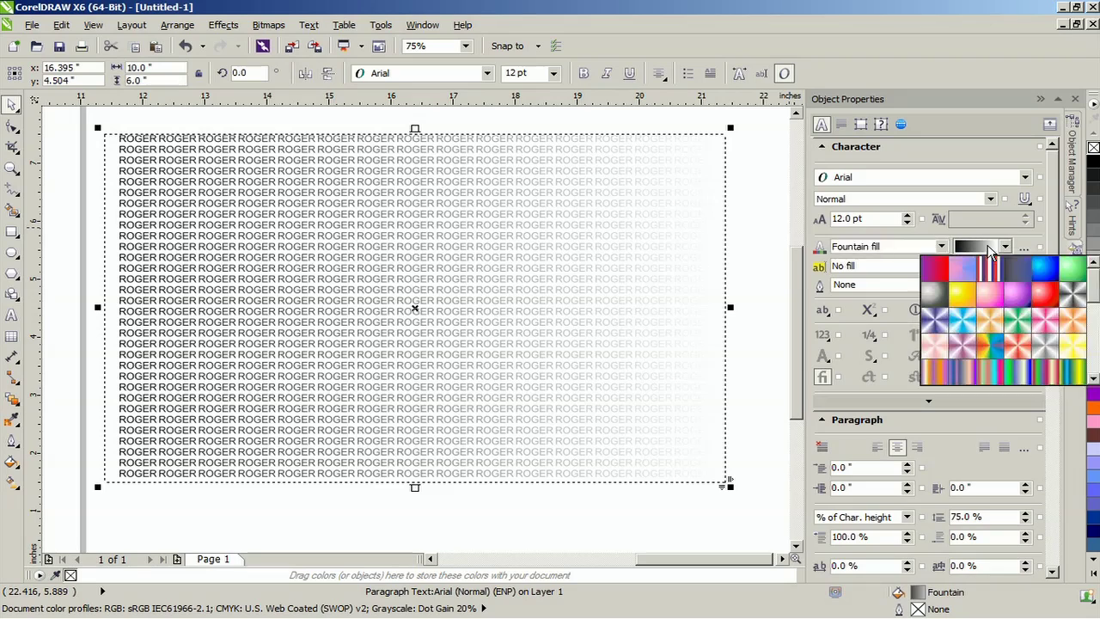
click(1093, 334)
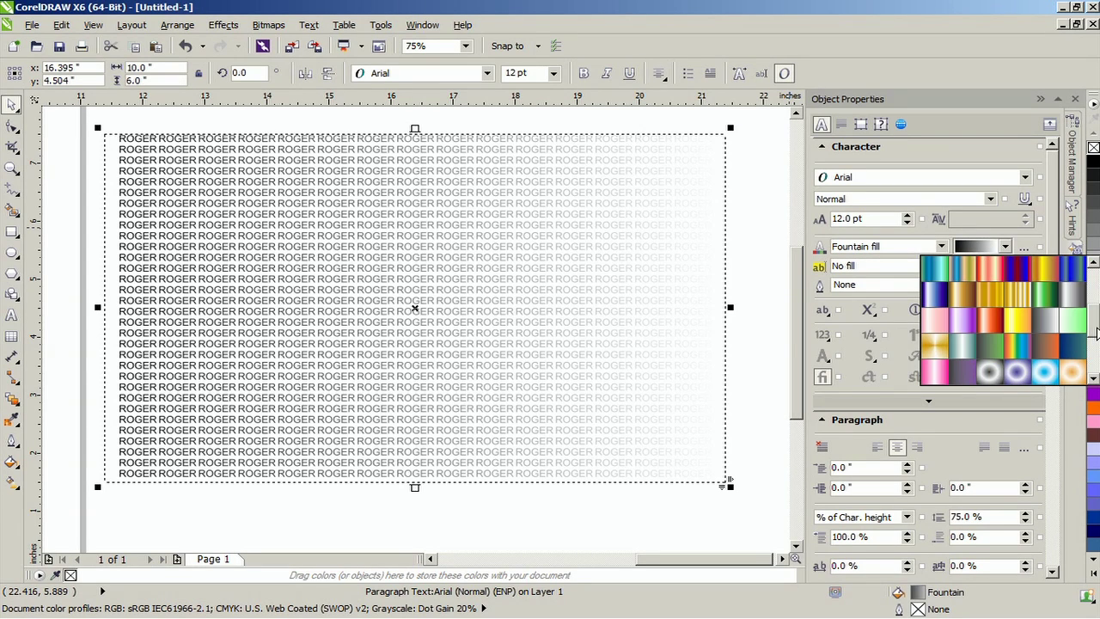
click(1024, 343)
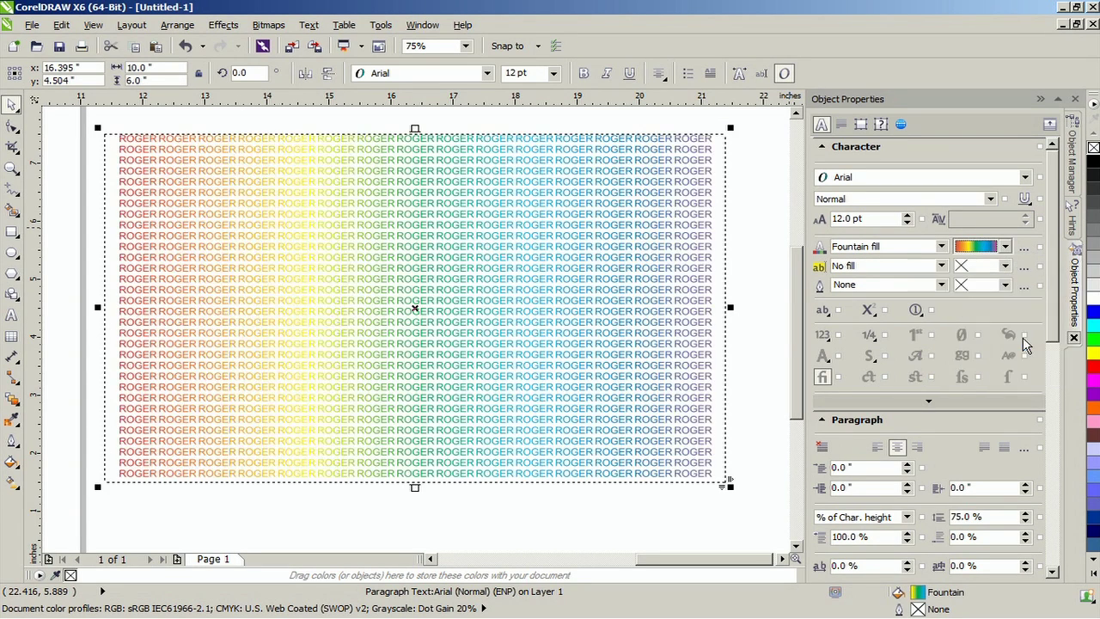
click(269, 76)
- Rotate the ROGER paragraph block 15 degrees and zoom to the selection
text(15)
key(Return)
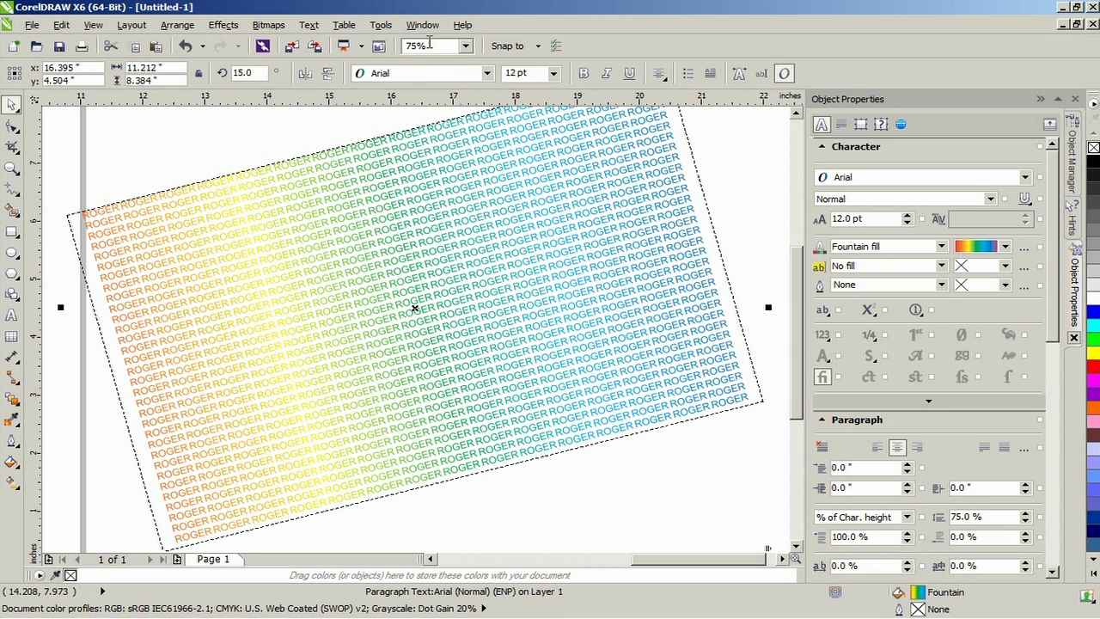
click(465, 45)
click(464, 64)
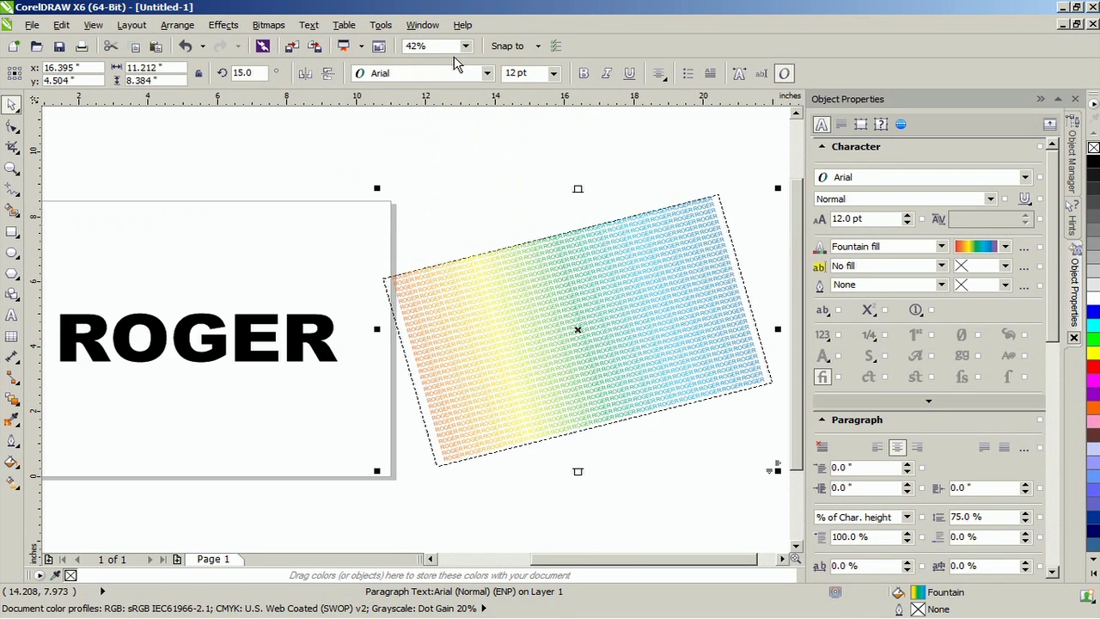
- PowerClip the rainbow ROGER block inside the big Arial Black ROGER and zoom to it
click(223, 25)
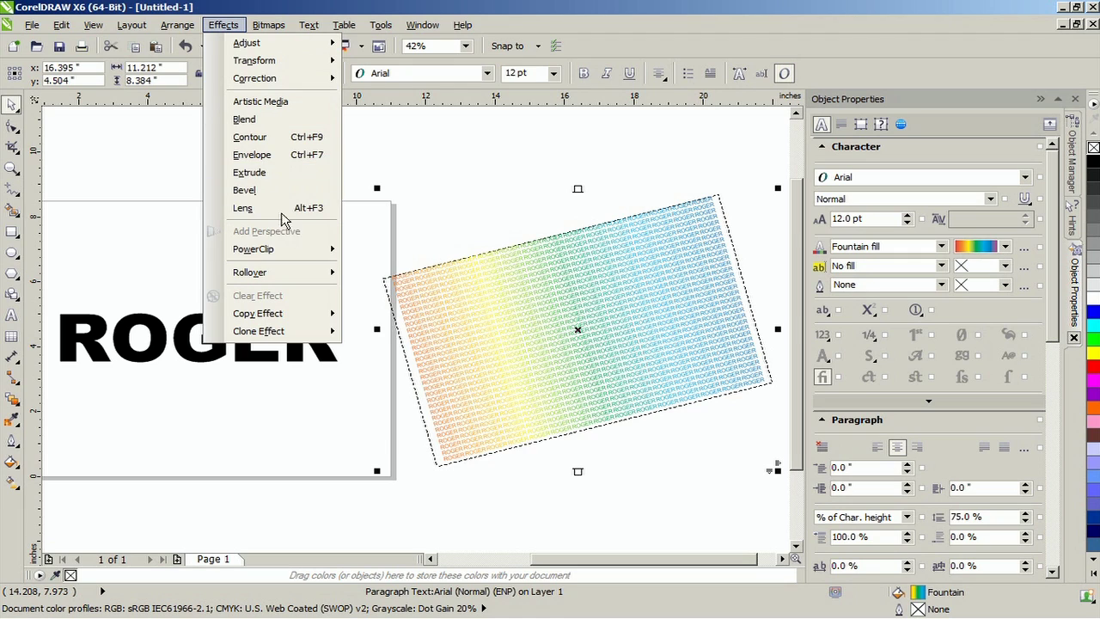
mouse_move(284, 248)
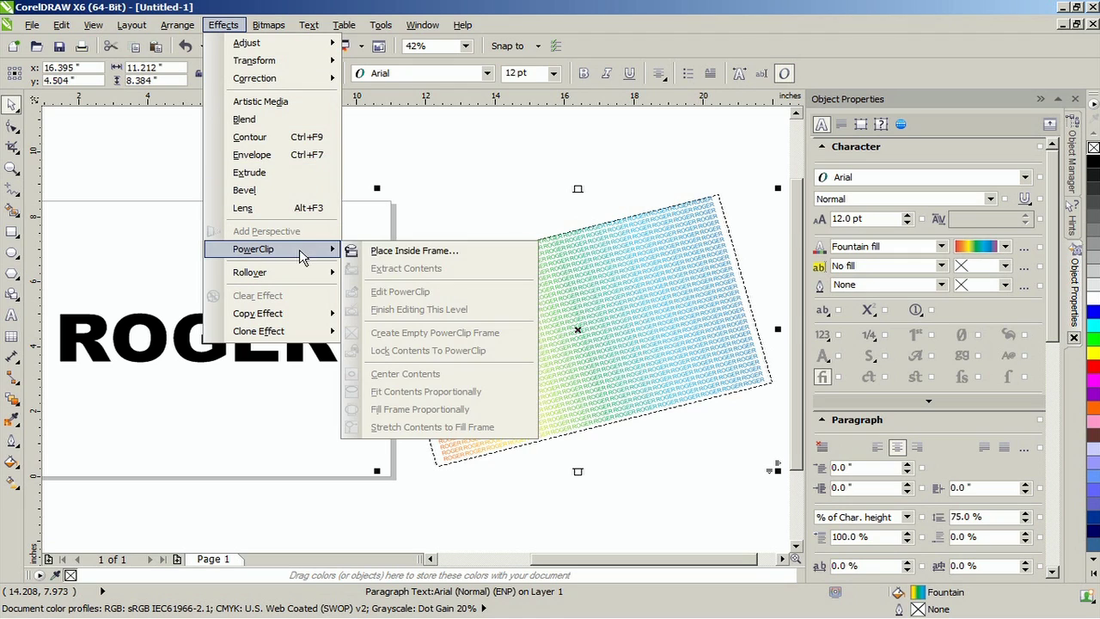
click(395, 251)
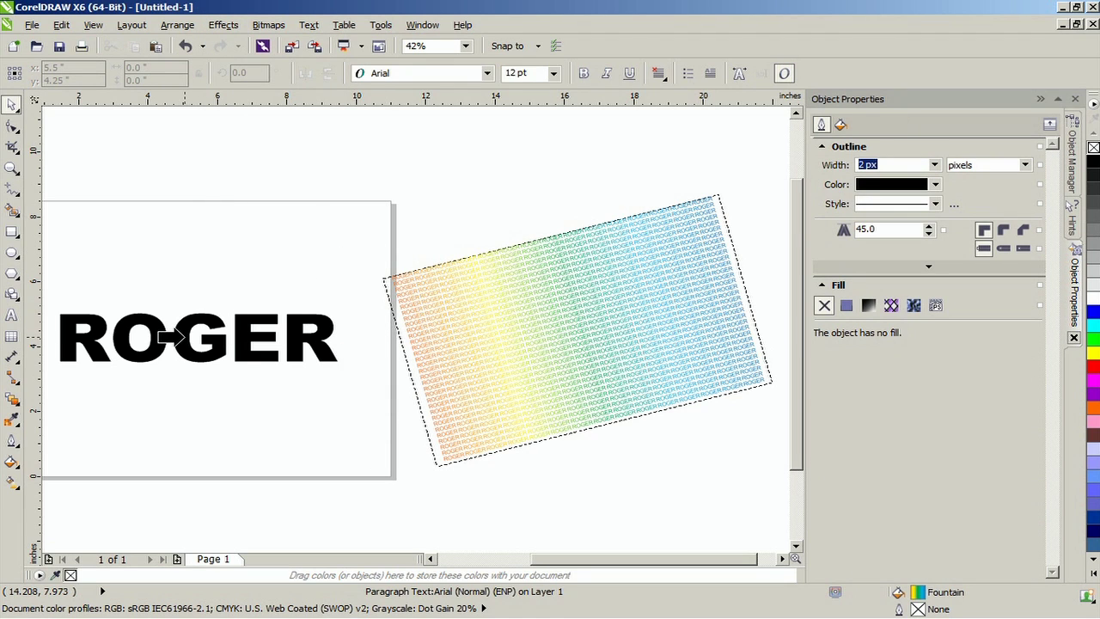
click(180, 337)
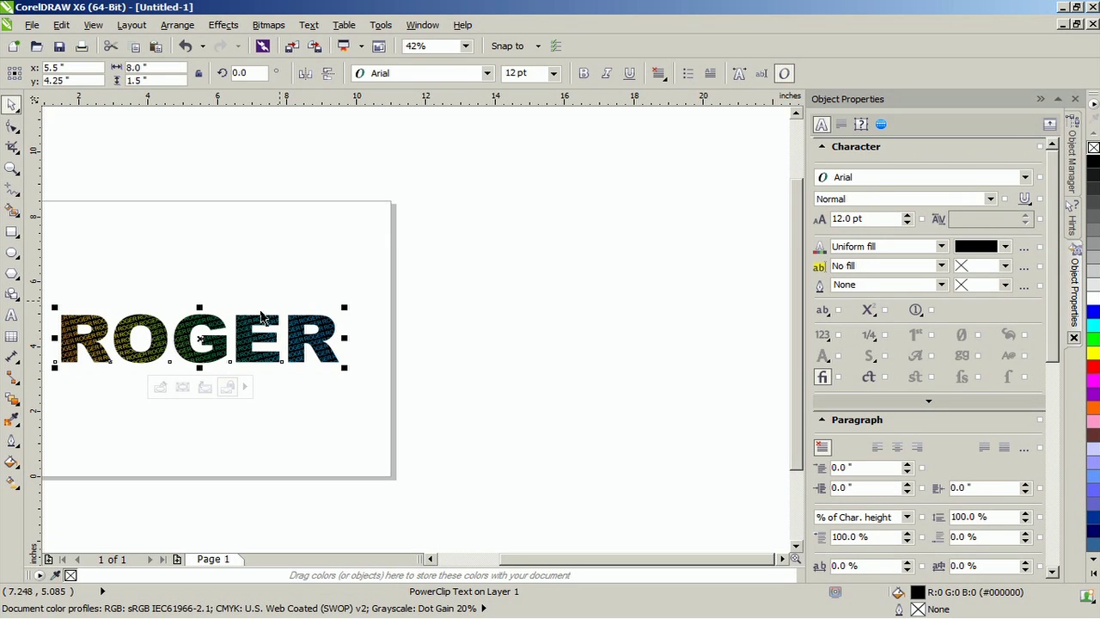
click(465, 46)
click(465, 74)
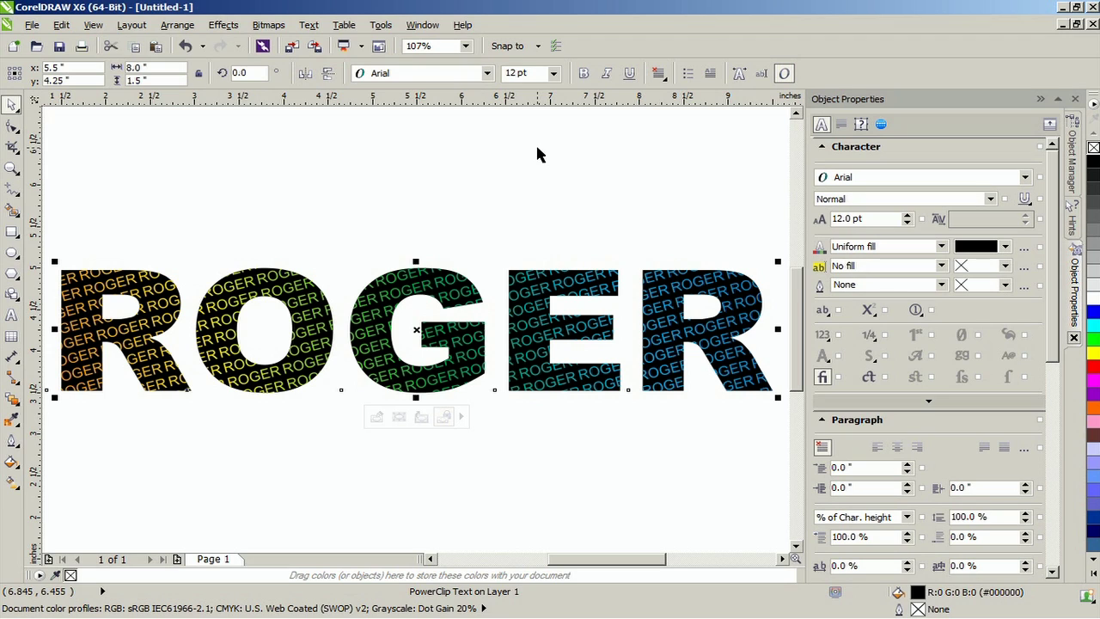
- Set the big ROGER to No fill and select its clipped Paragraph Text in Object Manager
click(1094, 149)
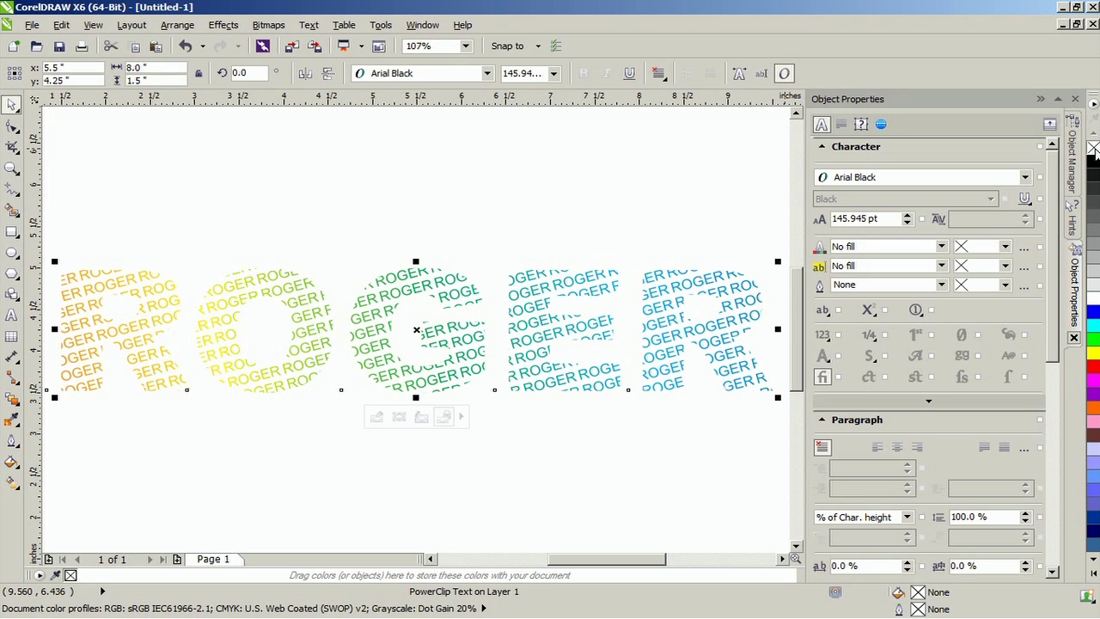
click(1075, 164)
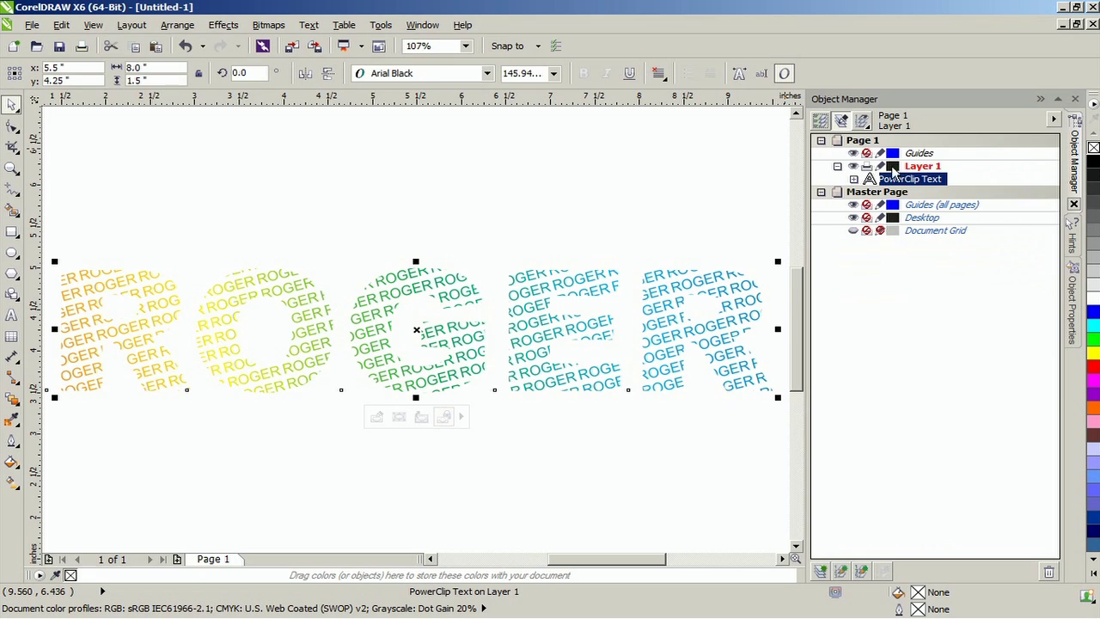
click(856, 179)
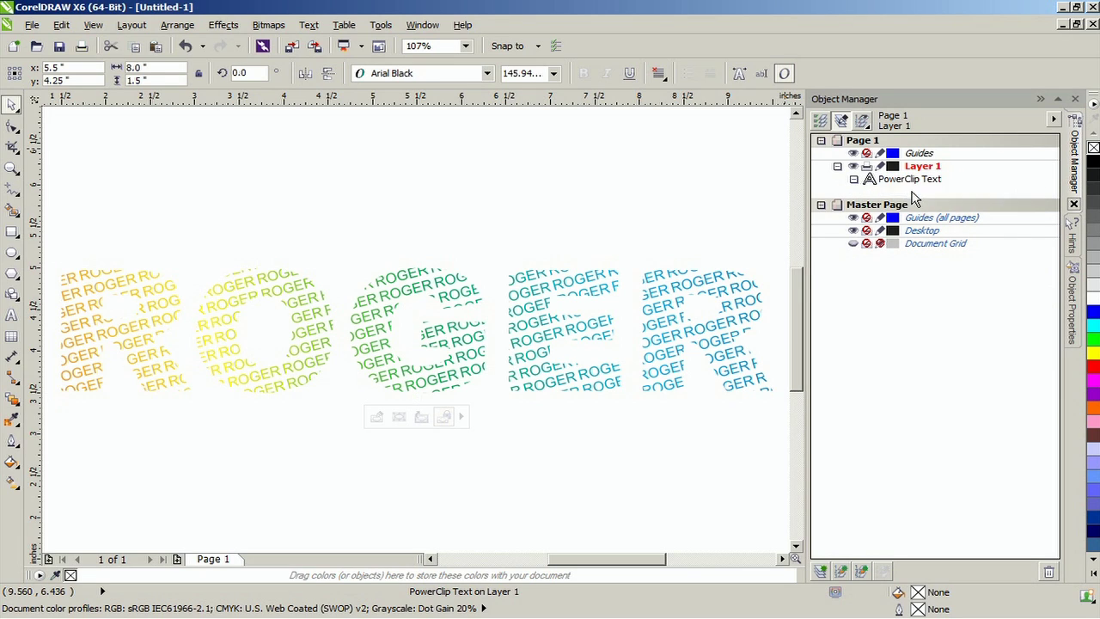
click(915, 194)
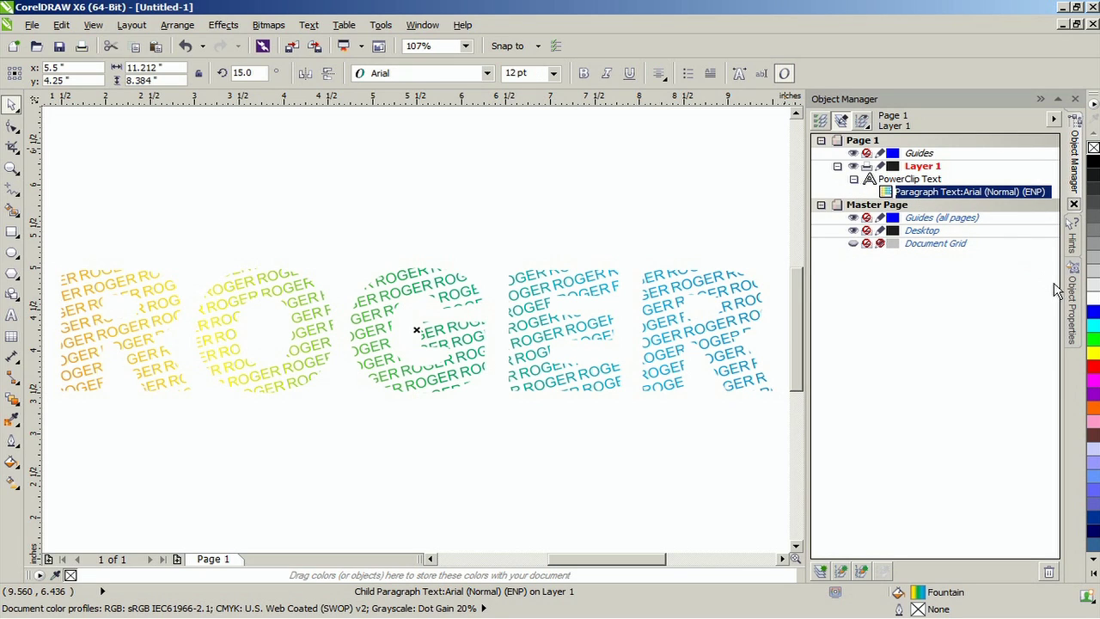
- Try orange-purple, pink-blue, orange-cyan and green-blue fountain presets, ending on green-to-pink
click(1072, 302)
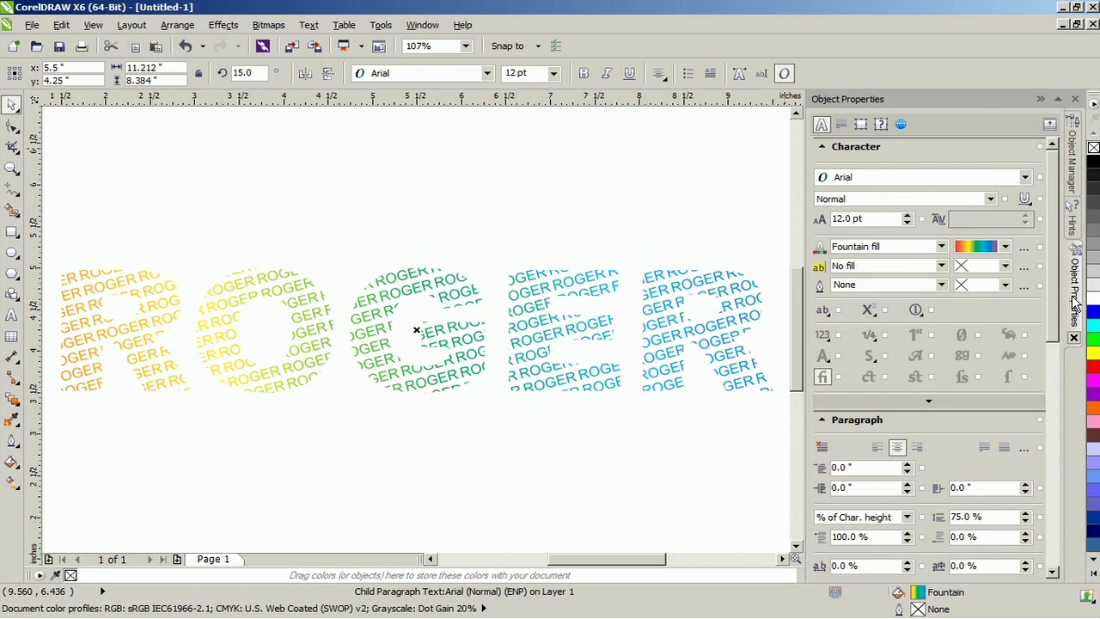
click(1004, 247)
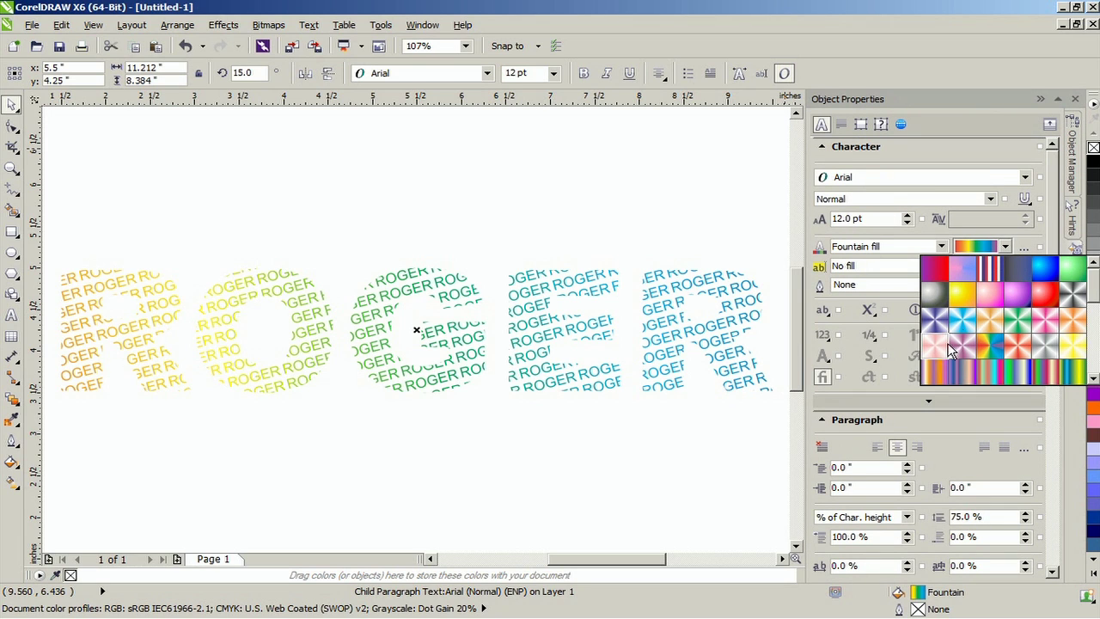
click(930, 372)
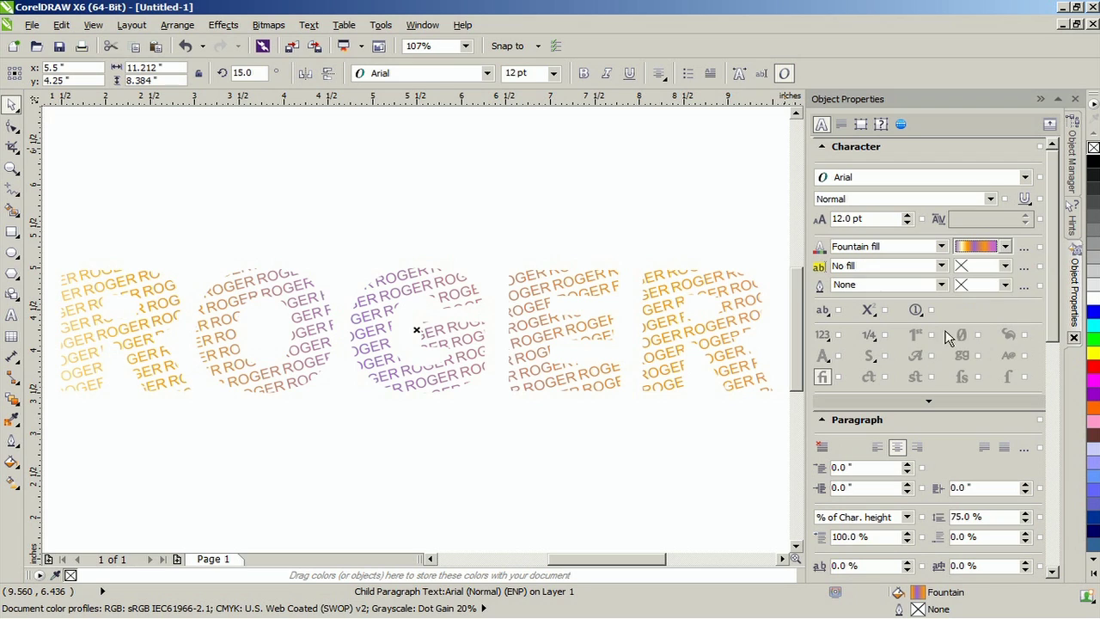
click(1005, 247)
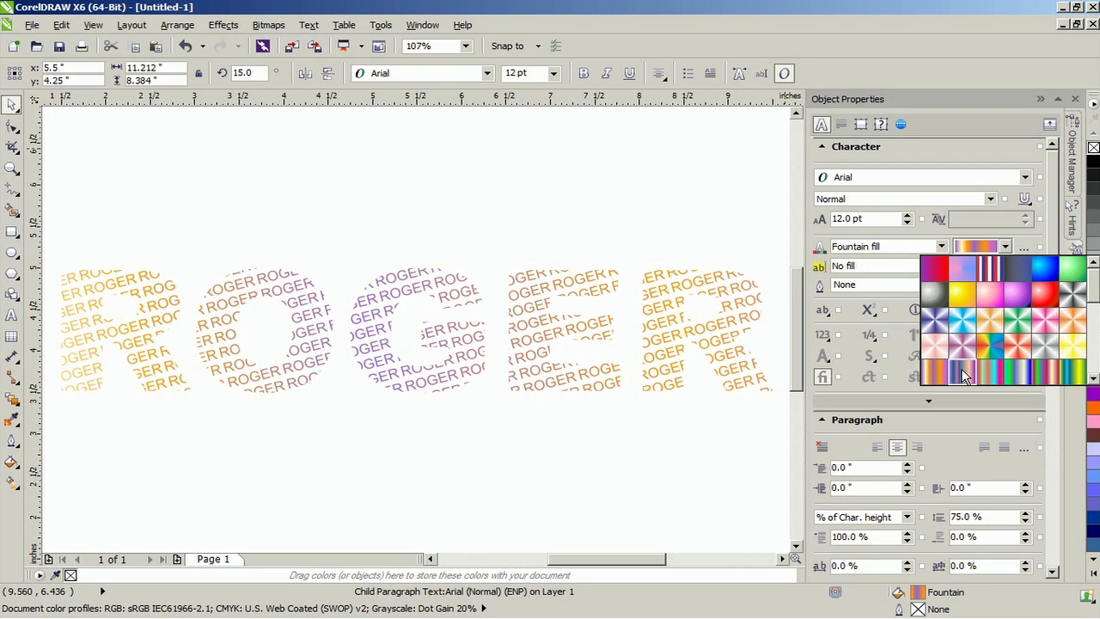
click(963, 374)
click(1003, 248)
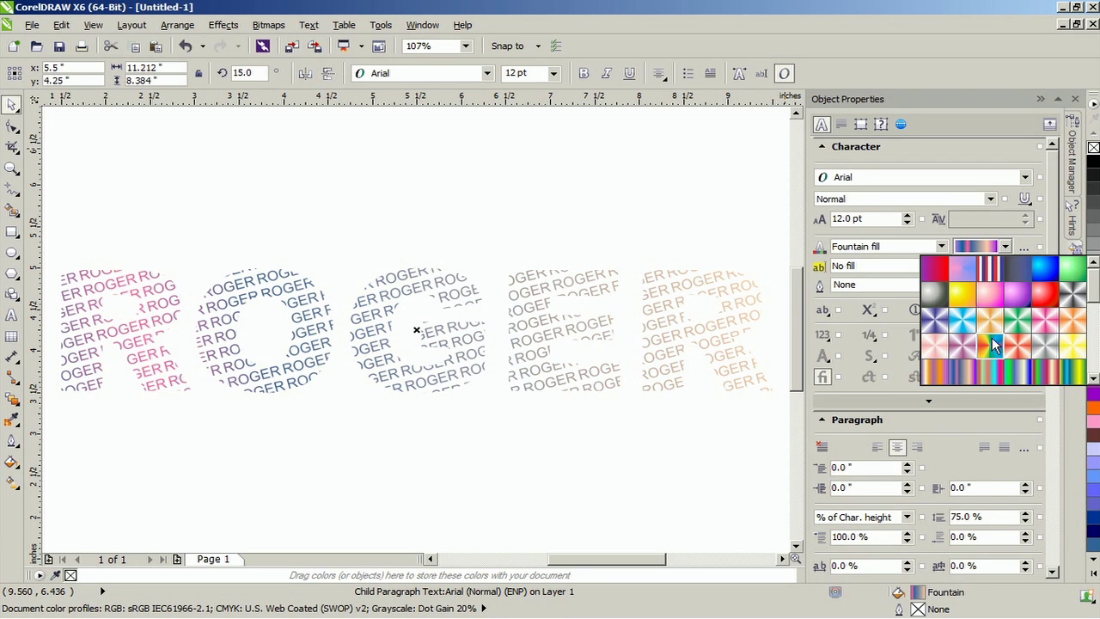
click(993, 368)
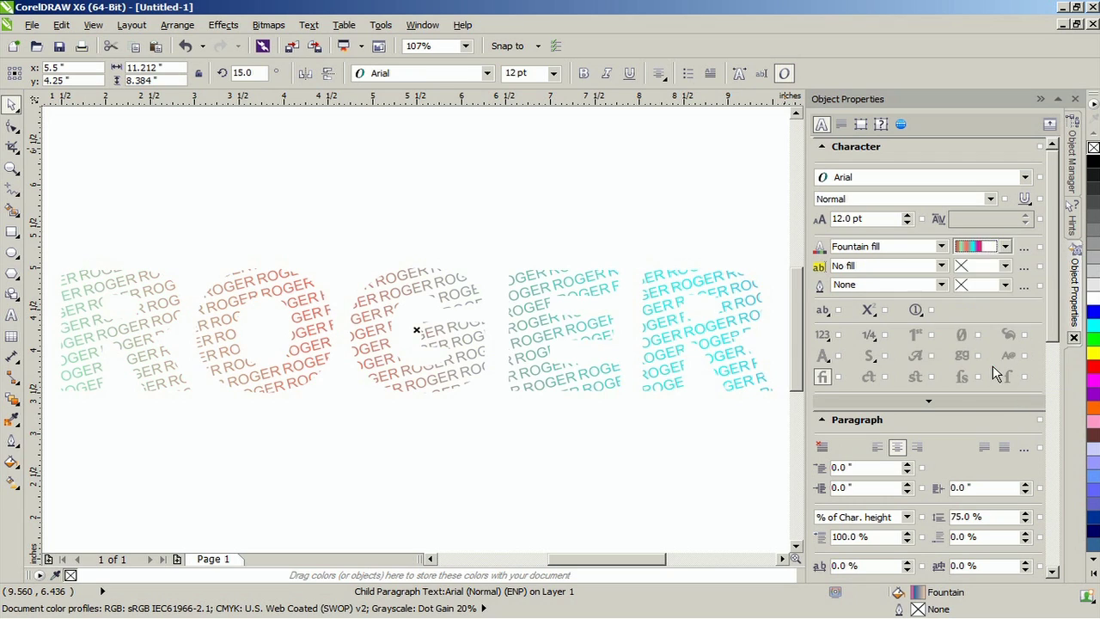
click(1004, 247)
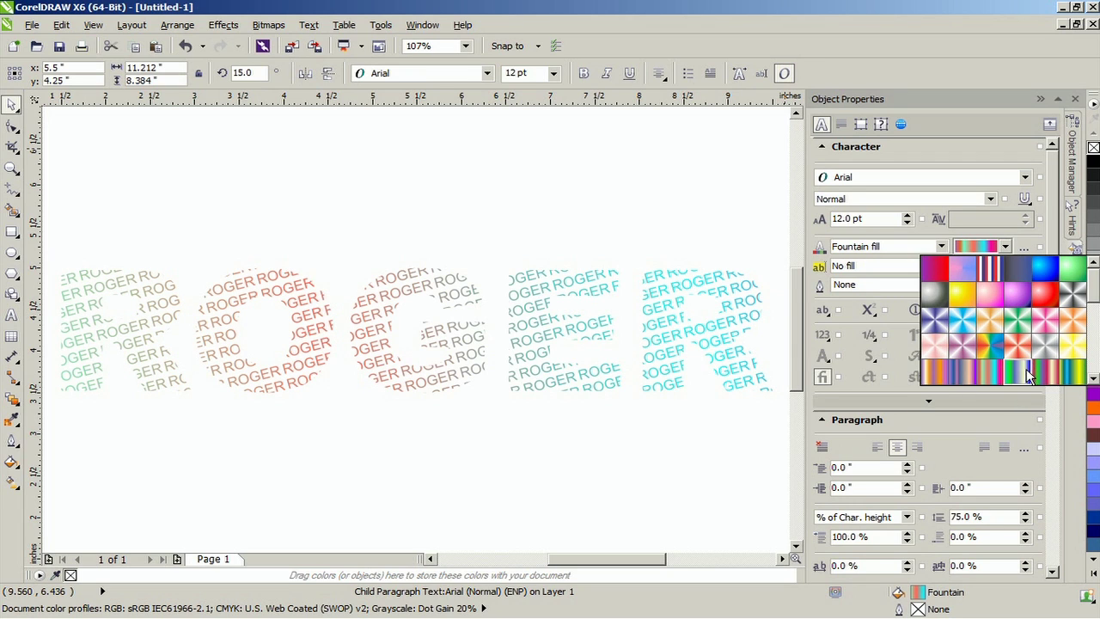
click(1026, 369)
click(1004, 247)
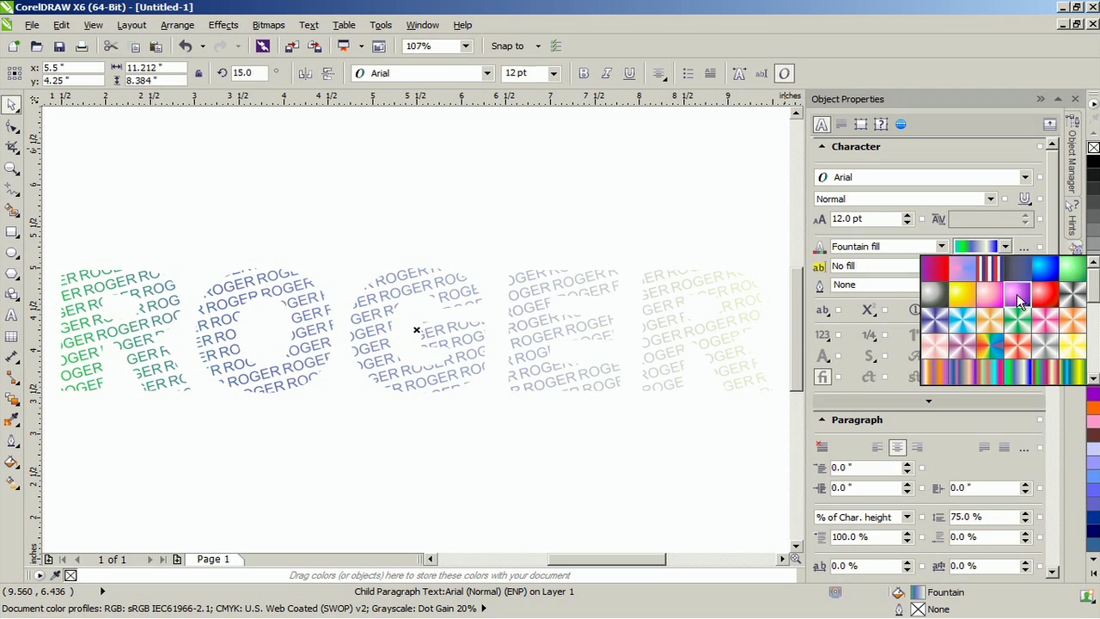
click(1045, 371)
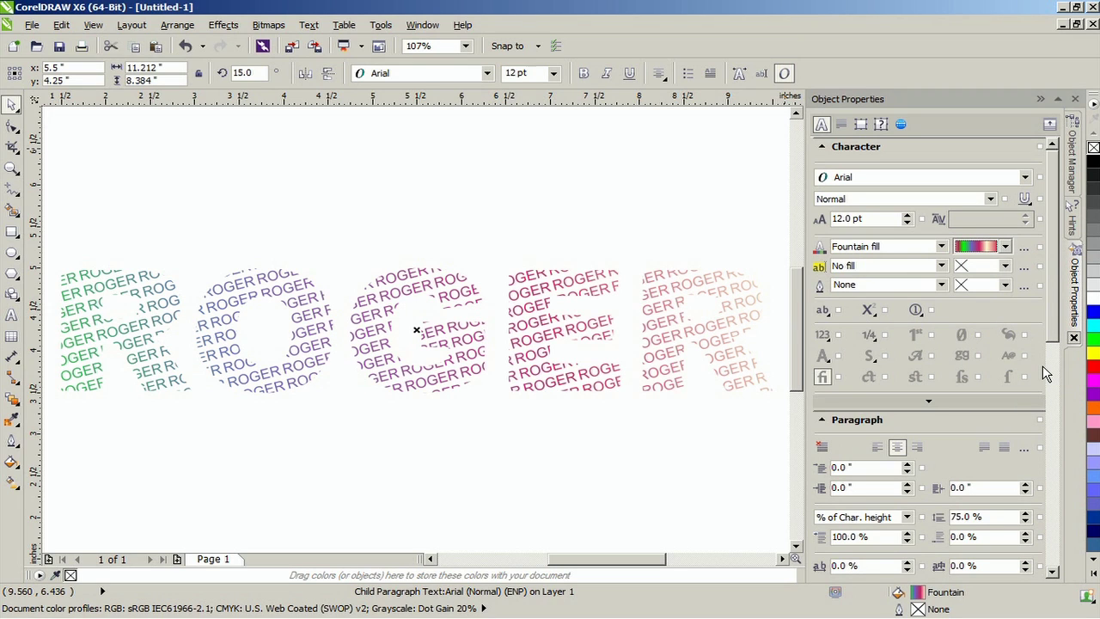